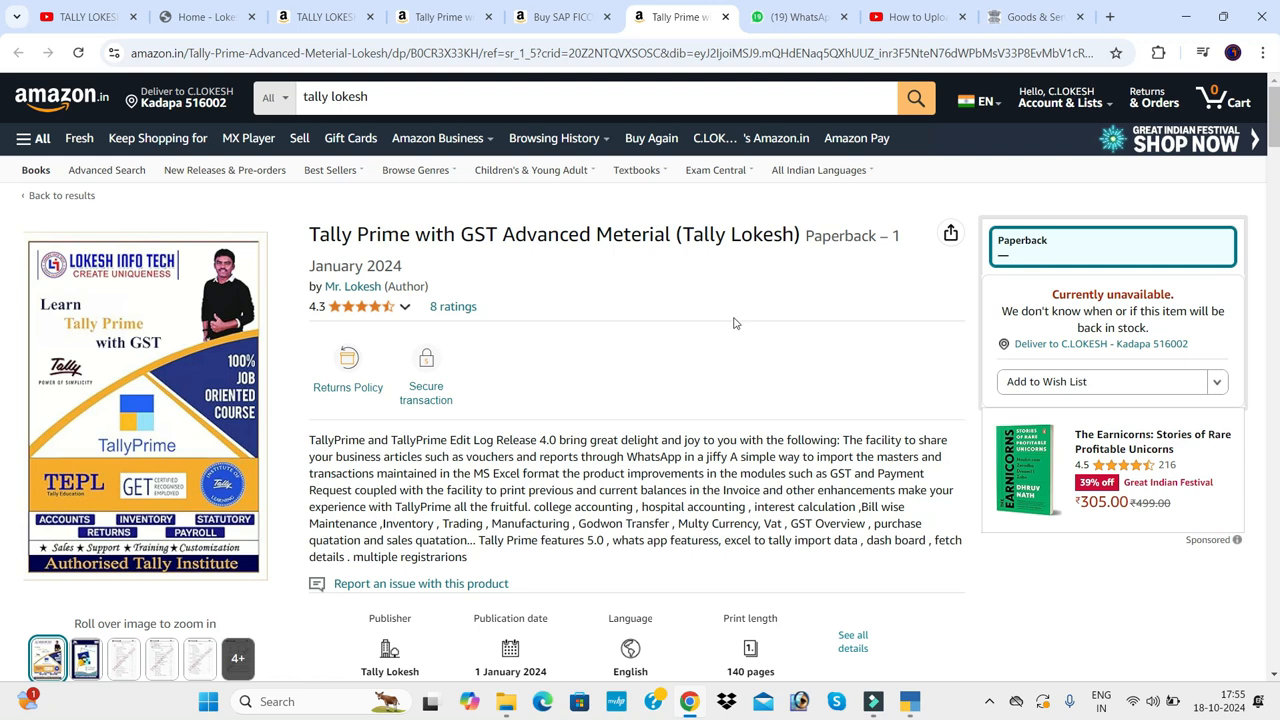
Step: Browse the YouTube channel's videos page in Chrome, then switch to TallyPrime's Gateway of Tally
left_click(112, 18)
scroll(645, 372, "down", 1)
scroll(645, 372, "down", 2)
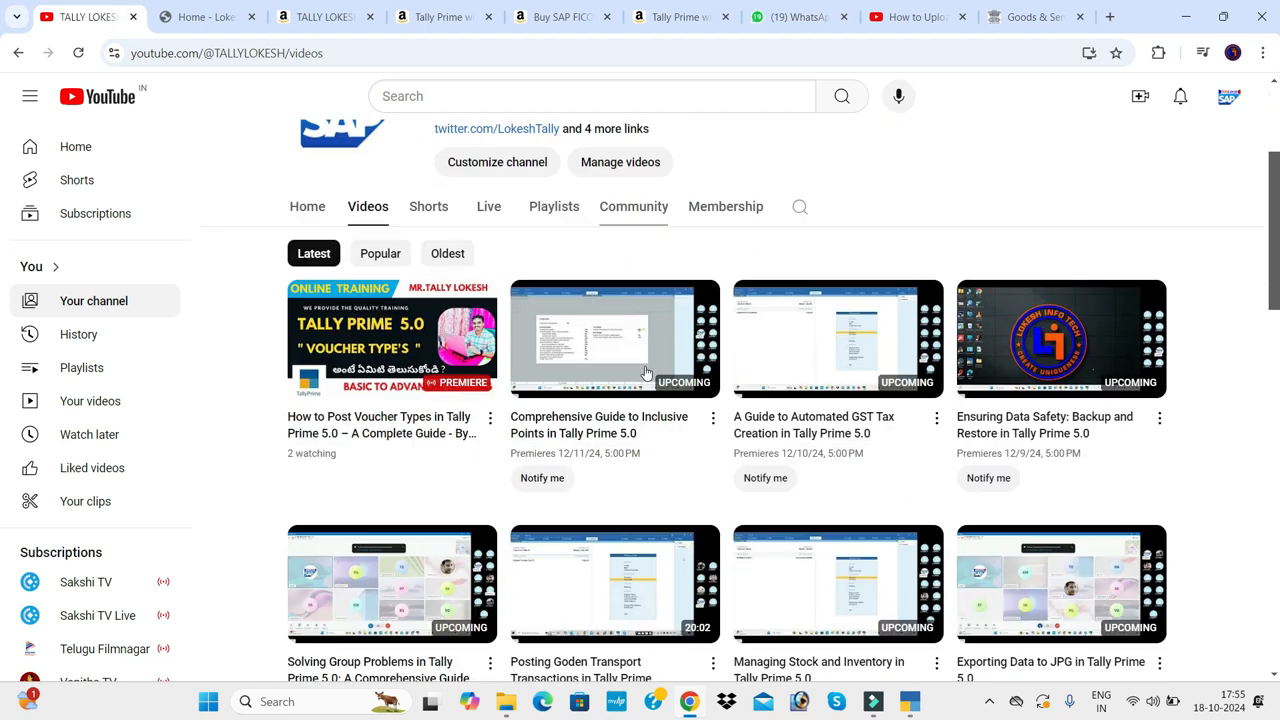
scroll(645, 372, "up", 2)
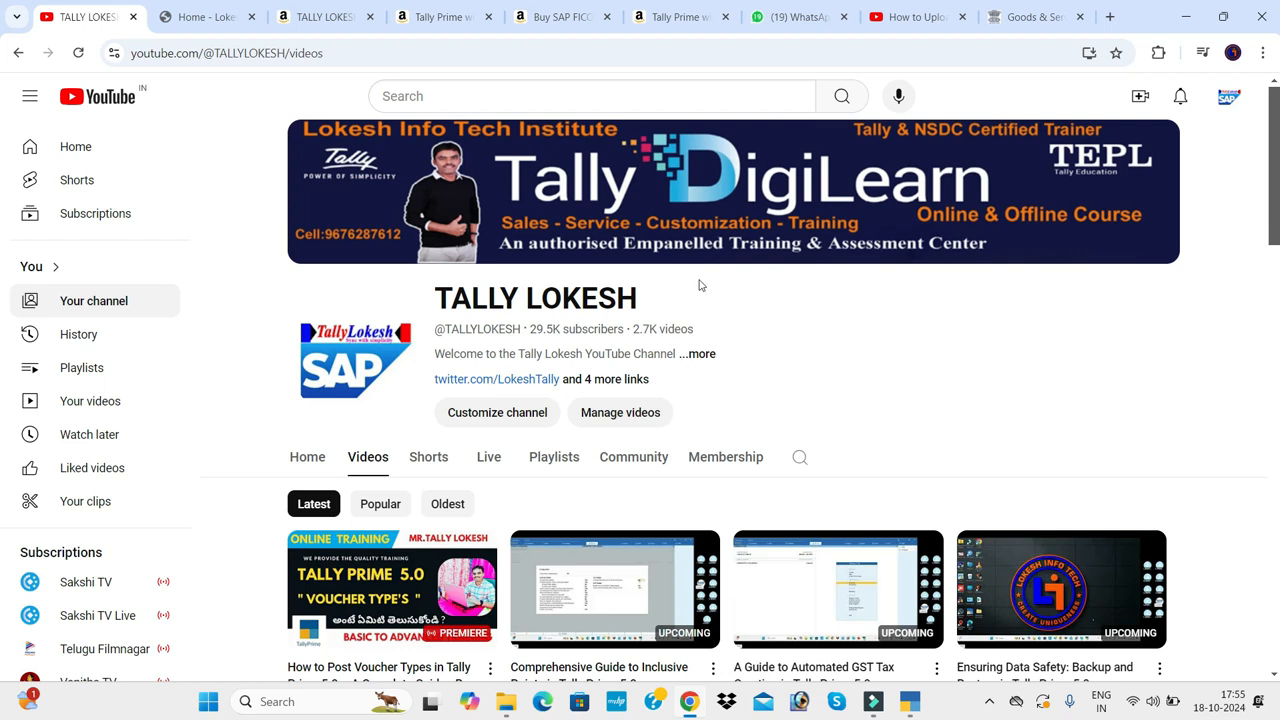
left_click(916, 710)
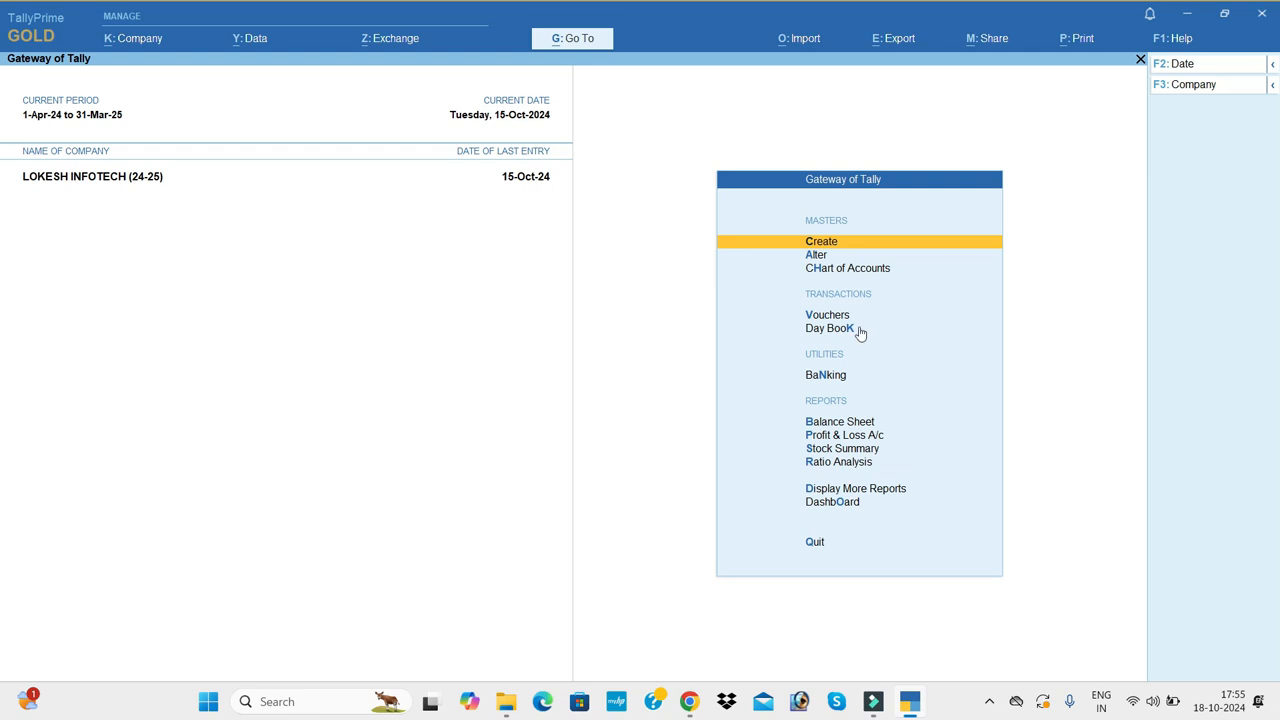
Step: Go through Display More Reports > GST Reports to open the GSTR-3B report
key("Down")
key("Down")
key("Down")
key("Down")
key("Down")
key("Down")
key("Down")
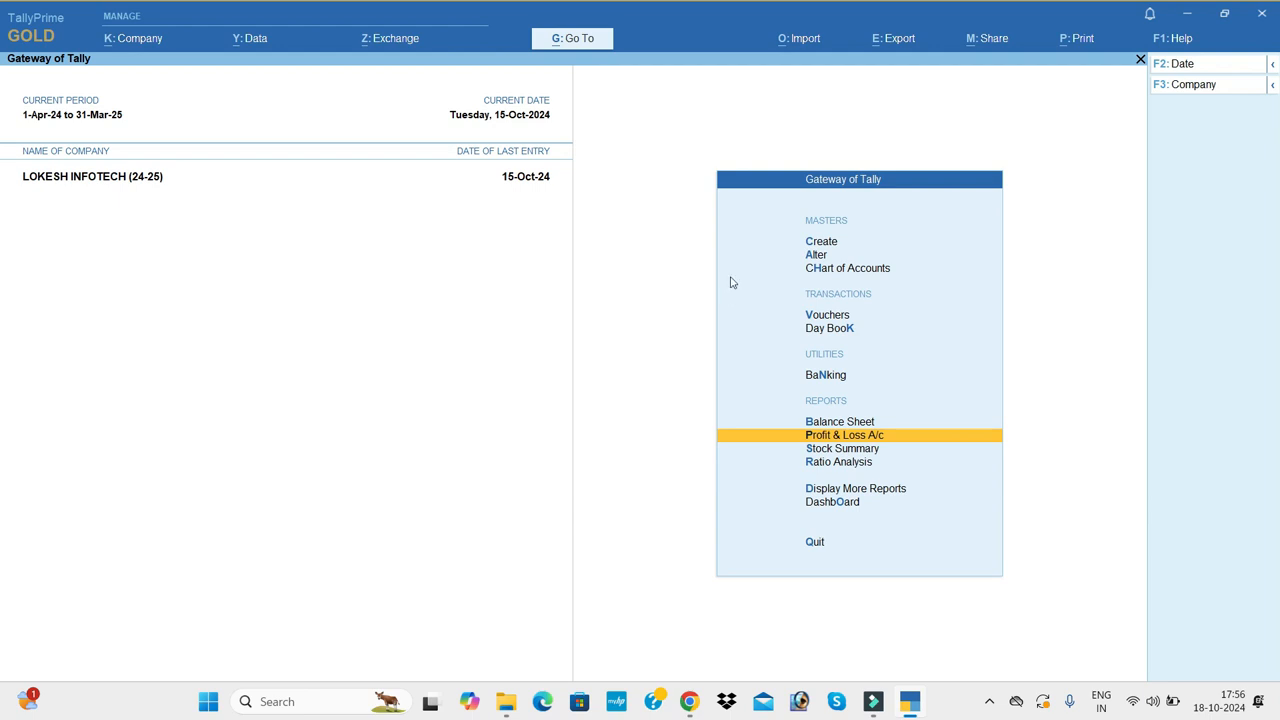
key("Down")
key("Down")
key("Down")
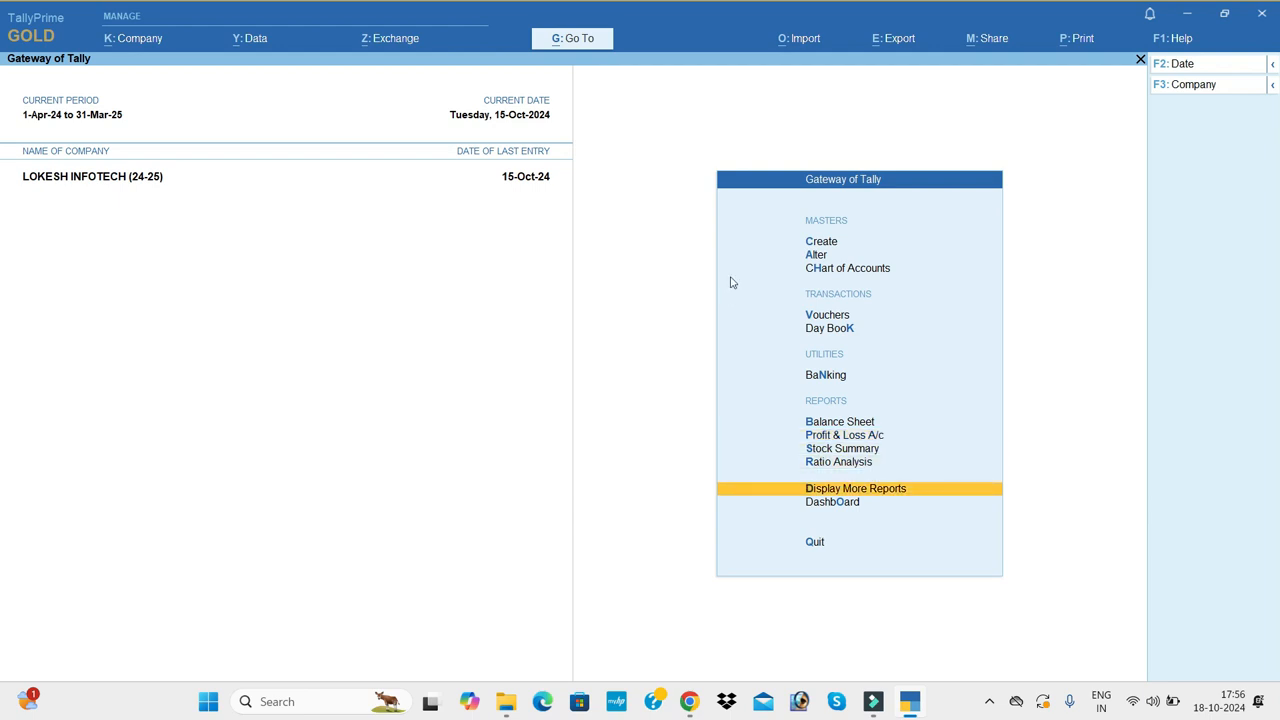
key("Return")
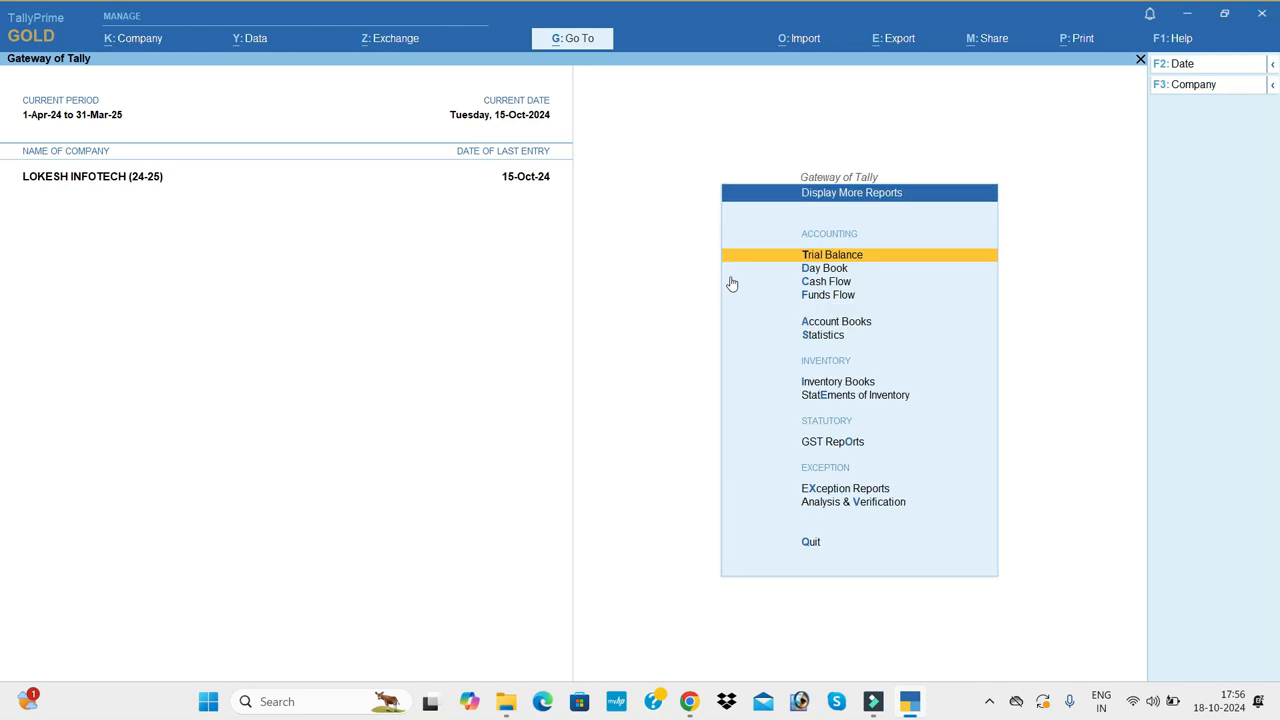
key("Down")
key("Down")
key("Down")
key("Down")
key("Down")
key("Down")
key("Down")
key("Down")
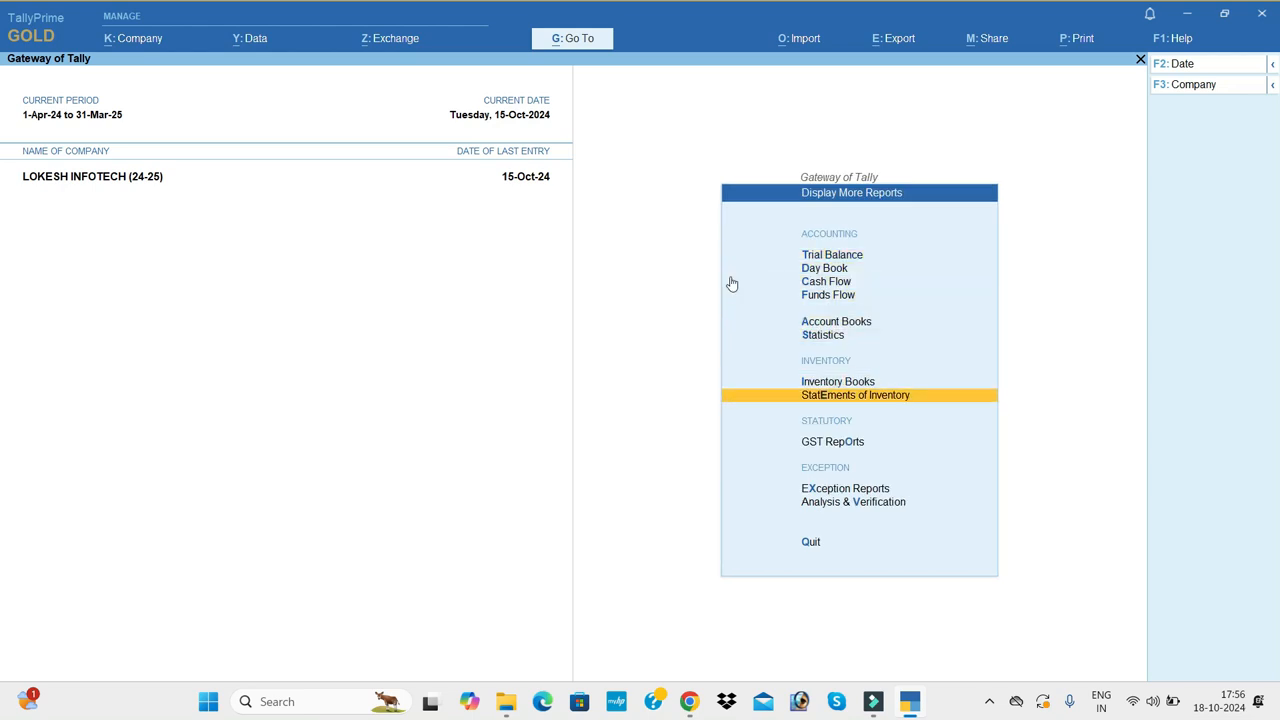
key("Return")
key("Down")
key("Down")
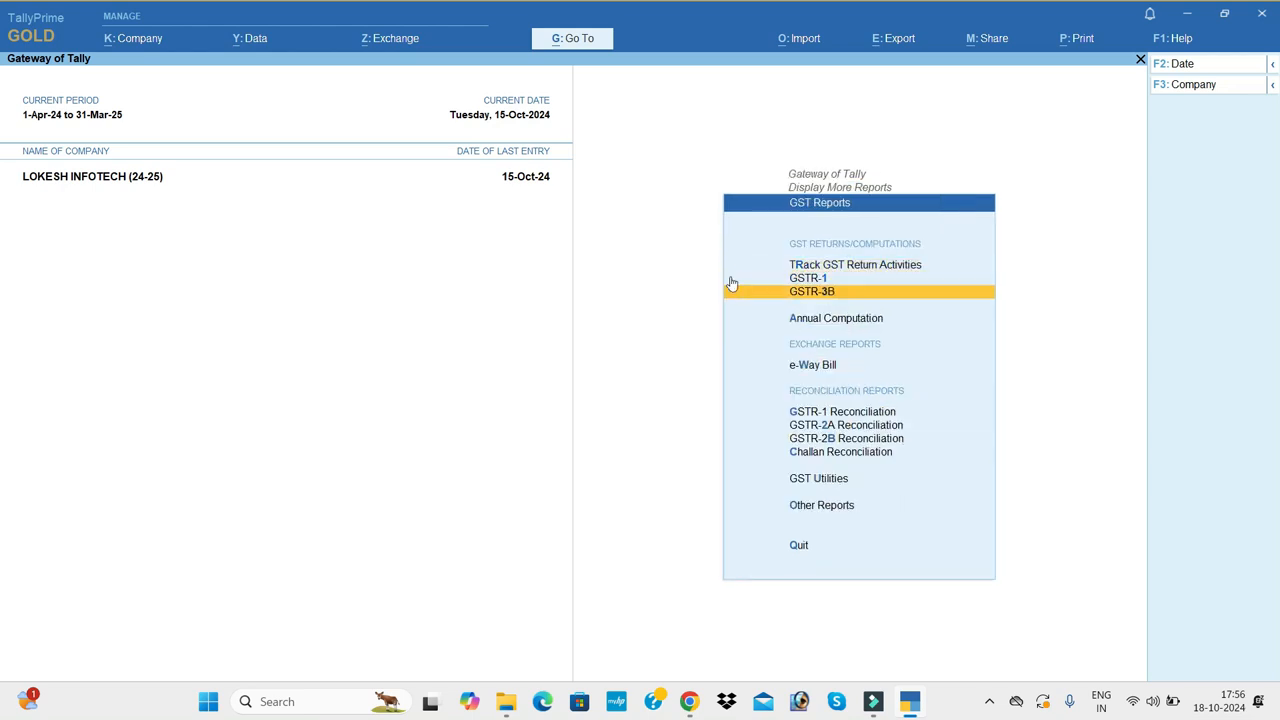
key("Return")
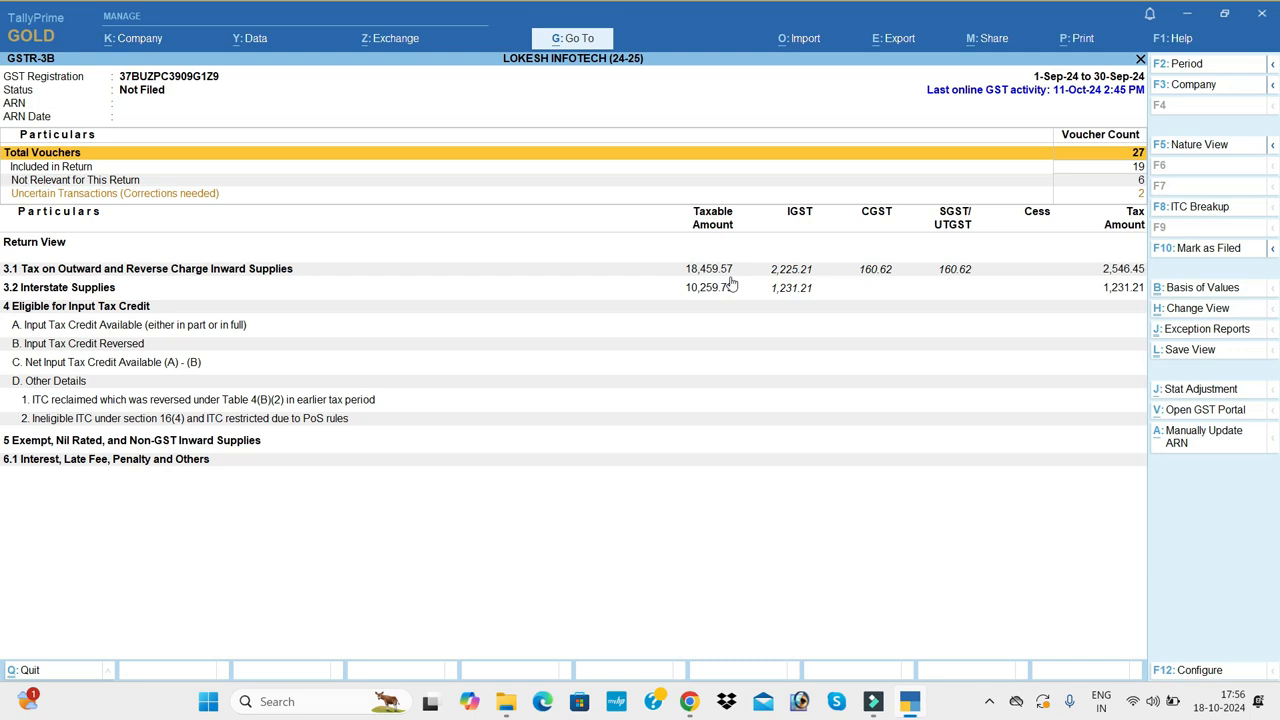
Step: Set the GSTR-3B report period to 1-Sep-24 through 30-Sep-24
left_click(1203, 68)
type("1-")
key("Return")
key("BackSpace")
type("30-9")
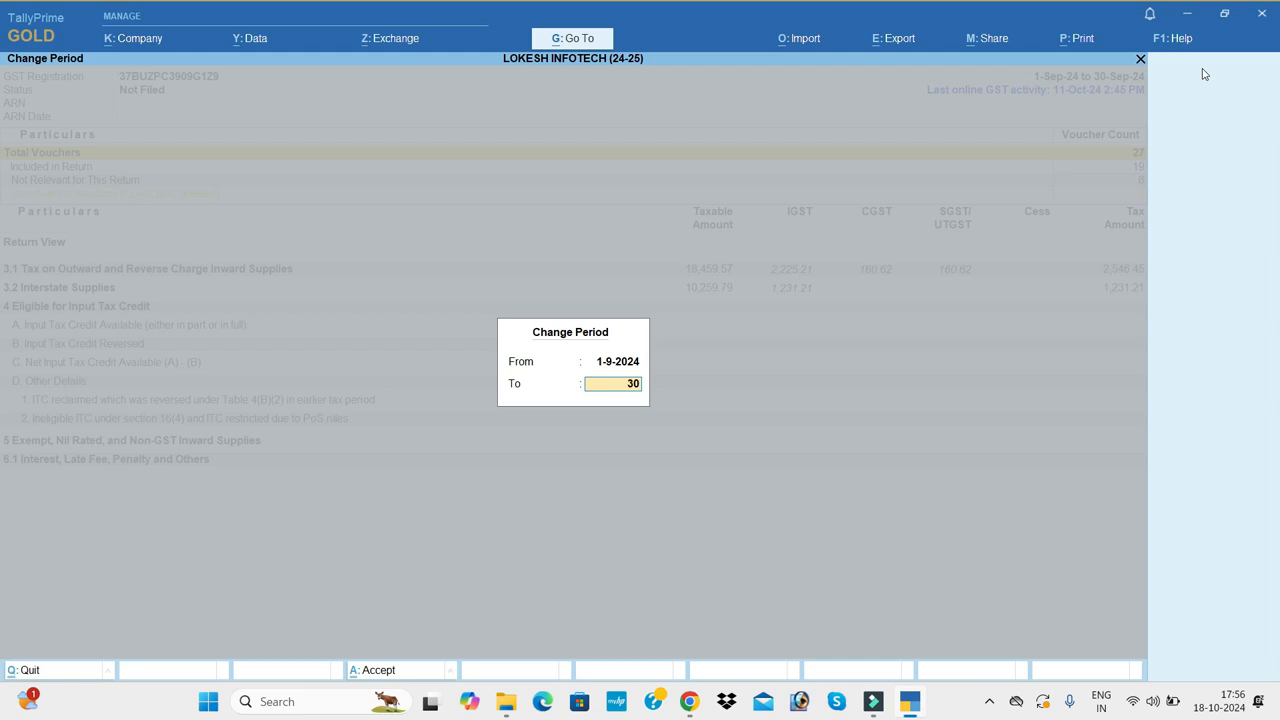
key("Return")
Step: Review the outward supplies tax rows, then close the report back to Gateway of Tally
key("Down")
key("Down")
key("Down")
key("Down")
key("Down")
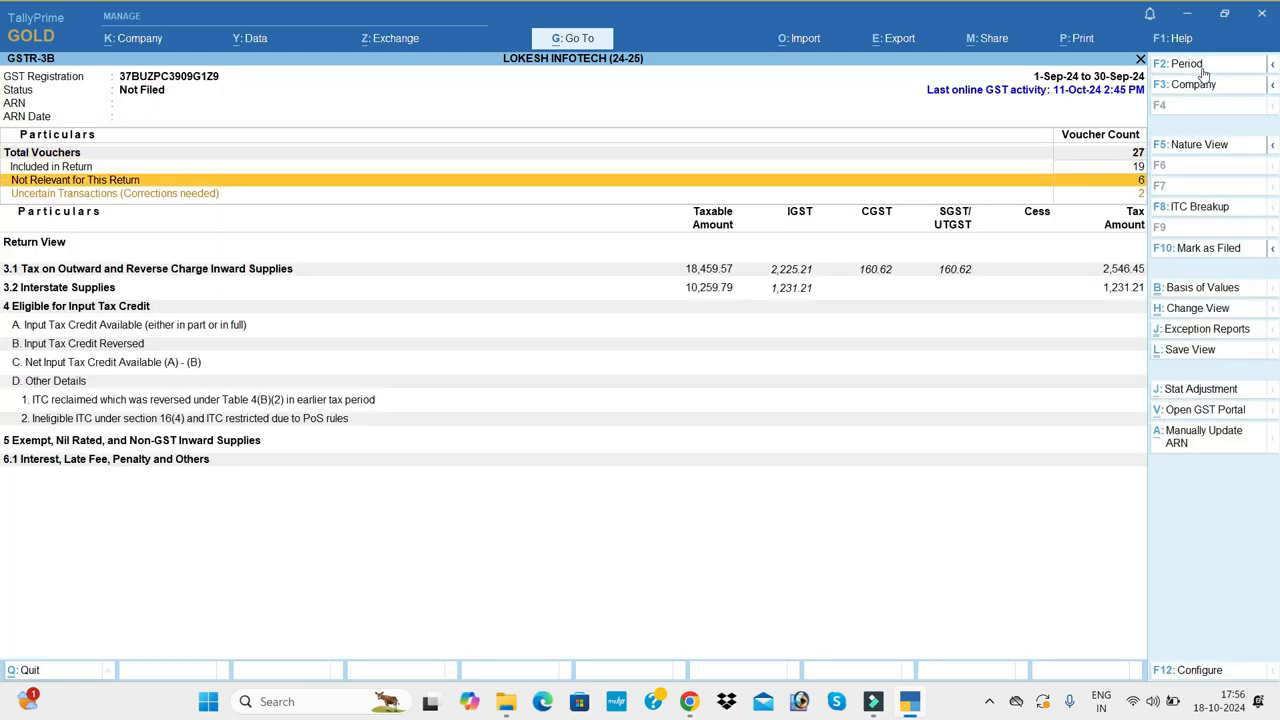
key("Up")
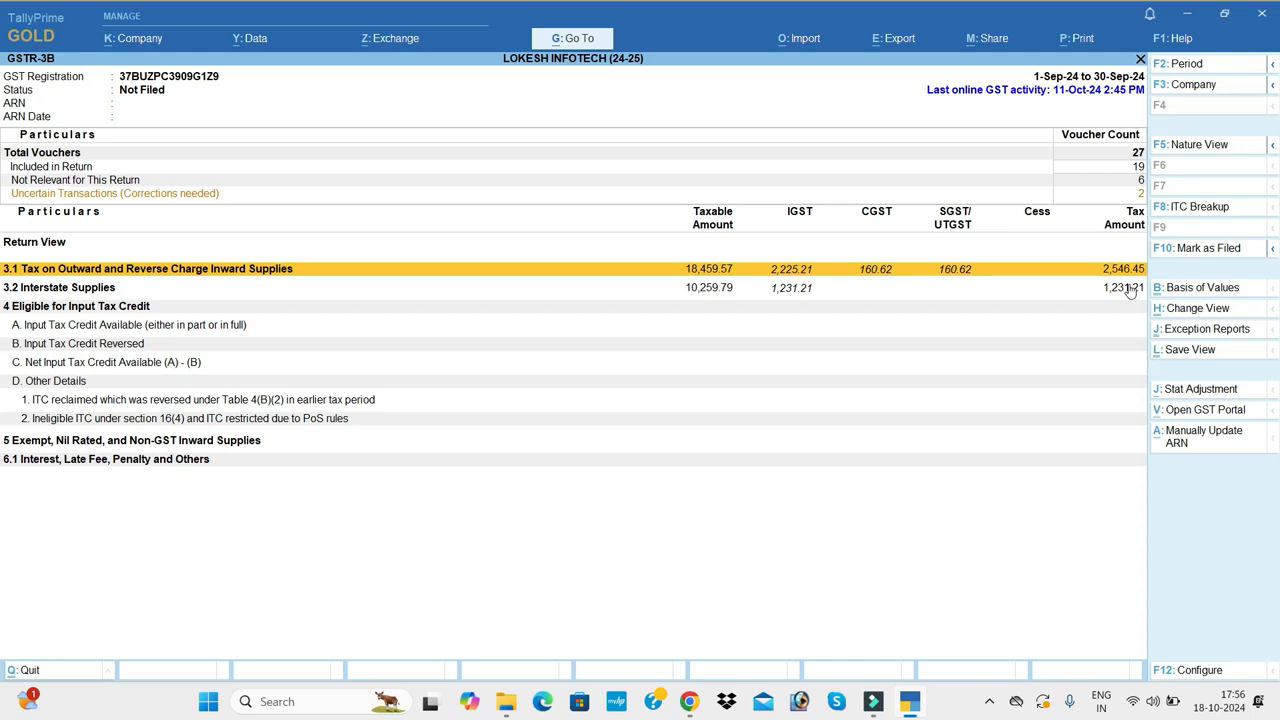
key("Escape")
key("Escape")
key("Escape")
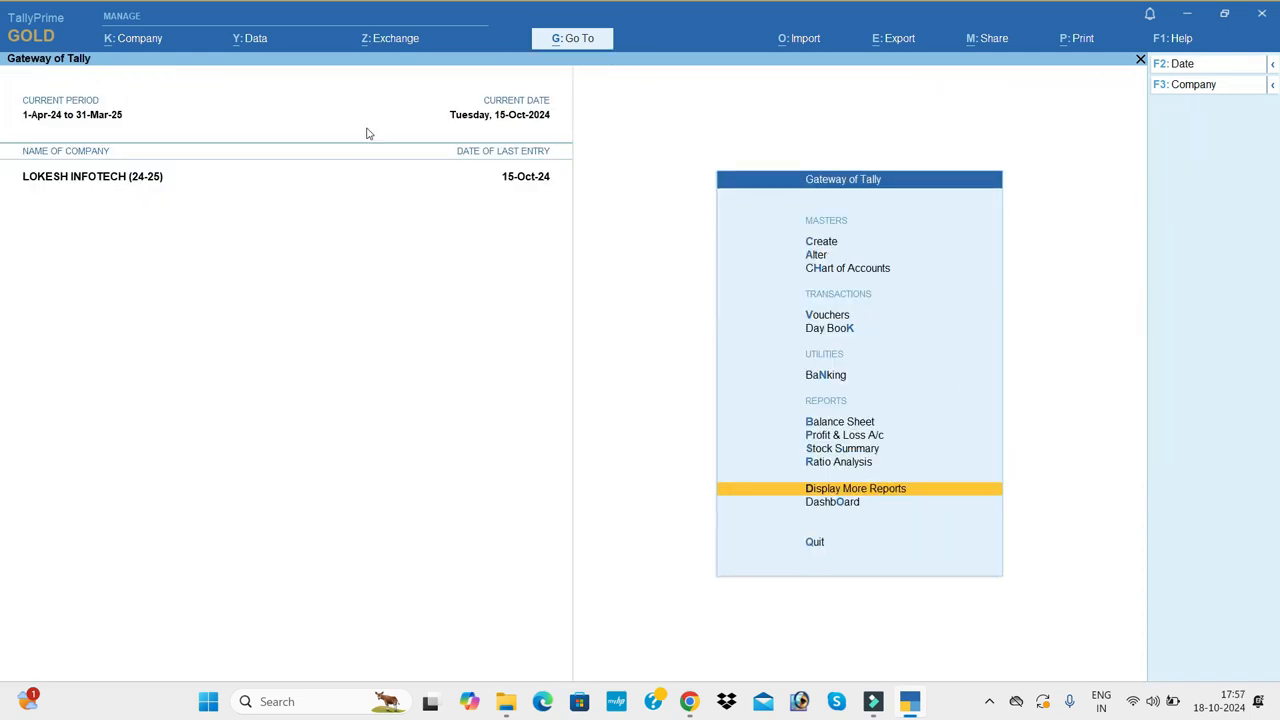
Step: Open Exchange > Upload GST Returns > GSTR-3B, showing liability 18,459.57 and tax 2,546.45
left_click(401, 40)
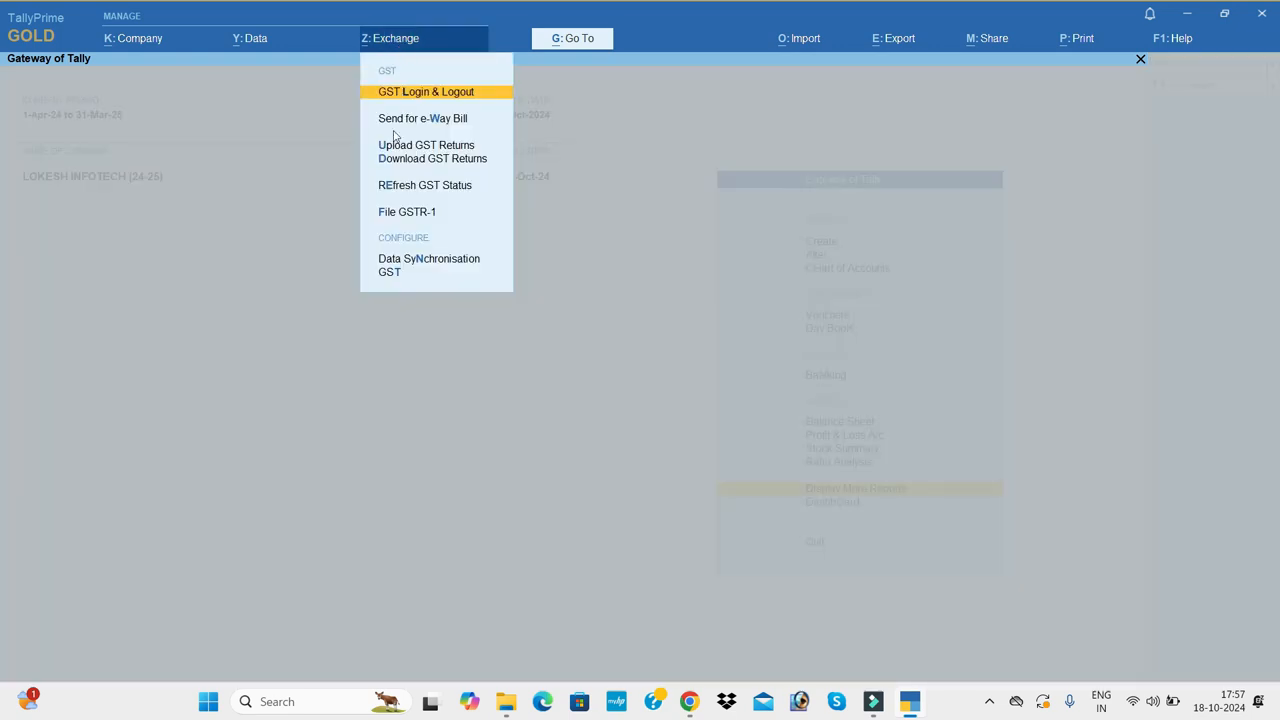
left_click(458, 147)
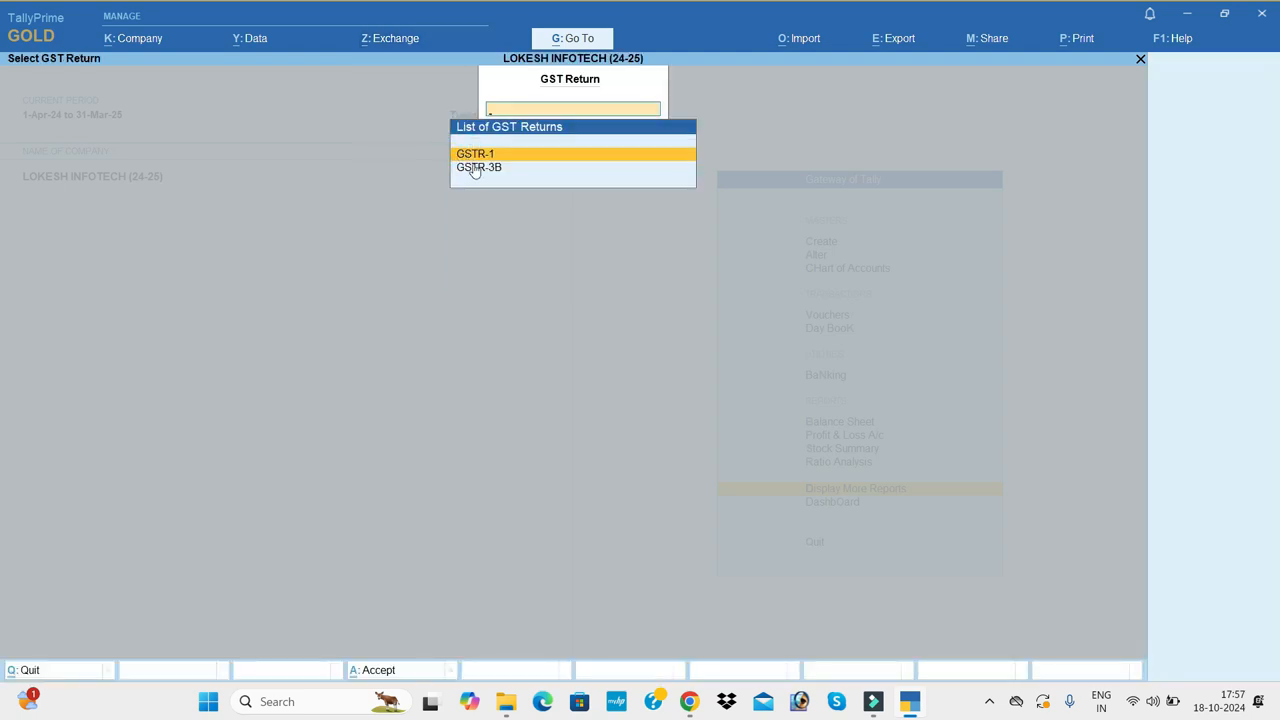
left_click(479, 168)
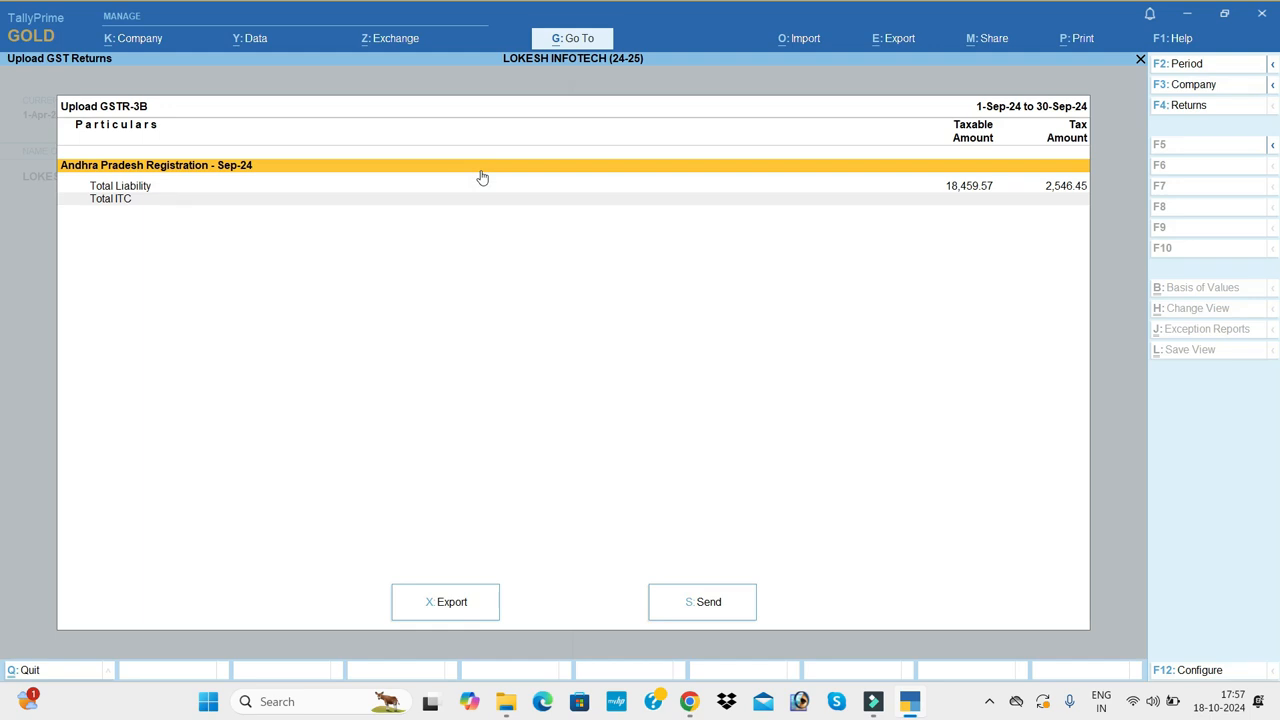
left_click(397, 42)
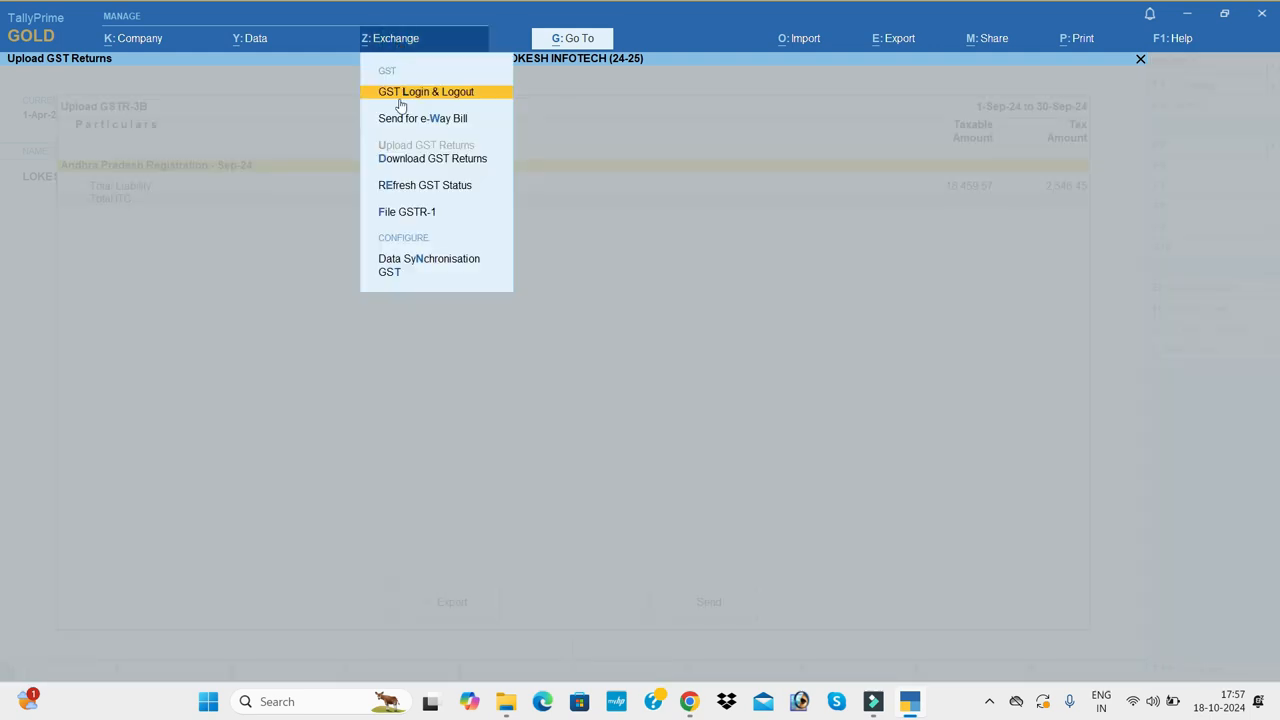
Step: Log in to the GST session by requesting and entering the one-time password, dismissing the success message
left_click(470, 93)
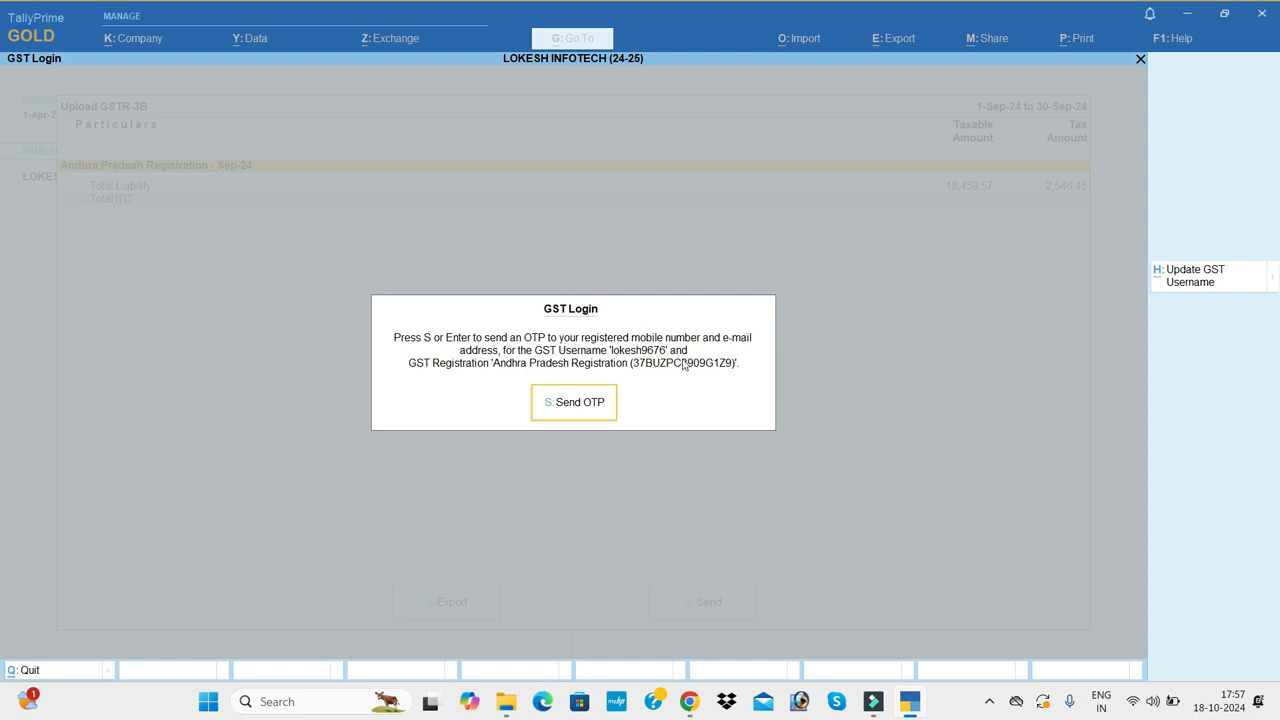
left_click(592, 414)
left_click(573, 412)
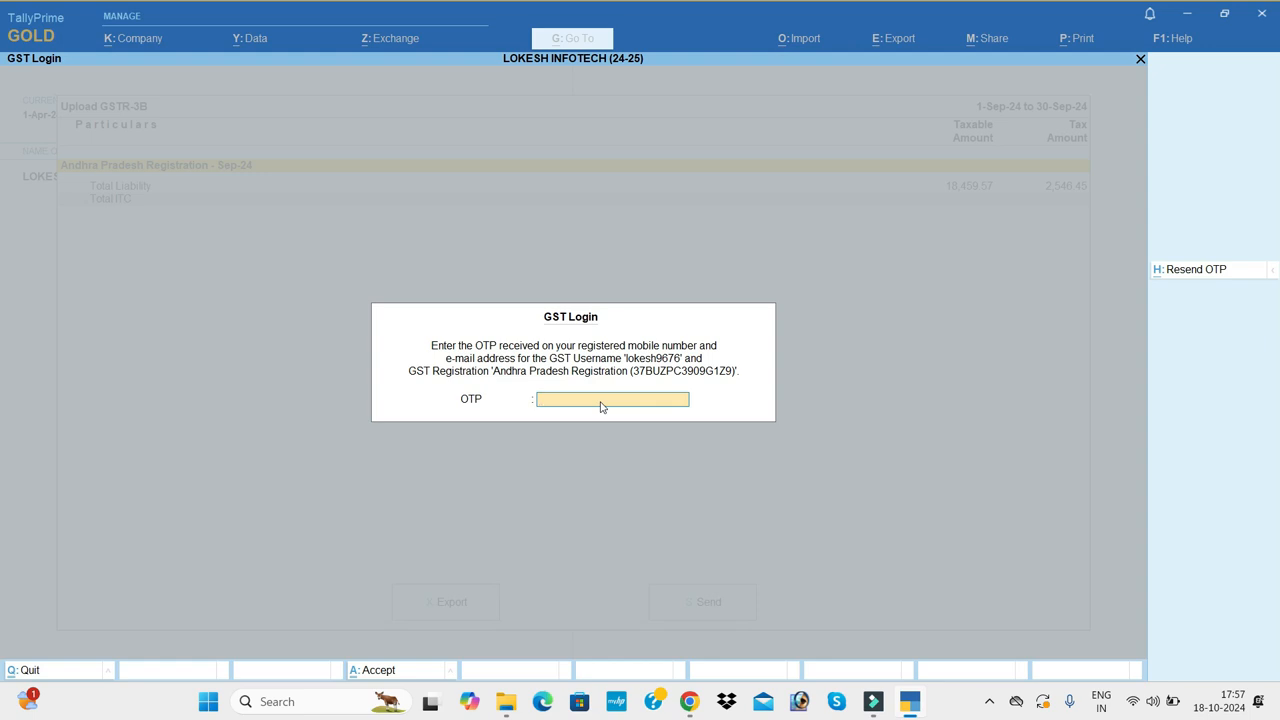
key("Return")
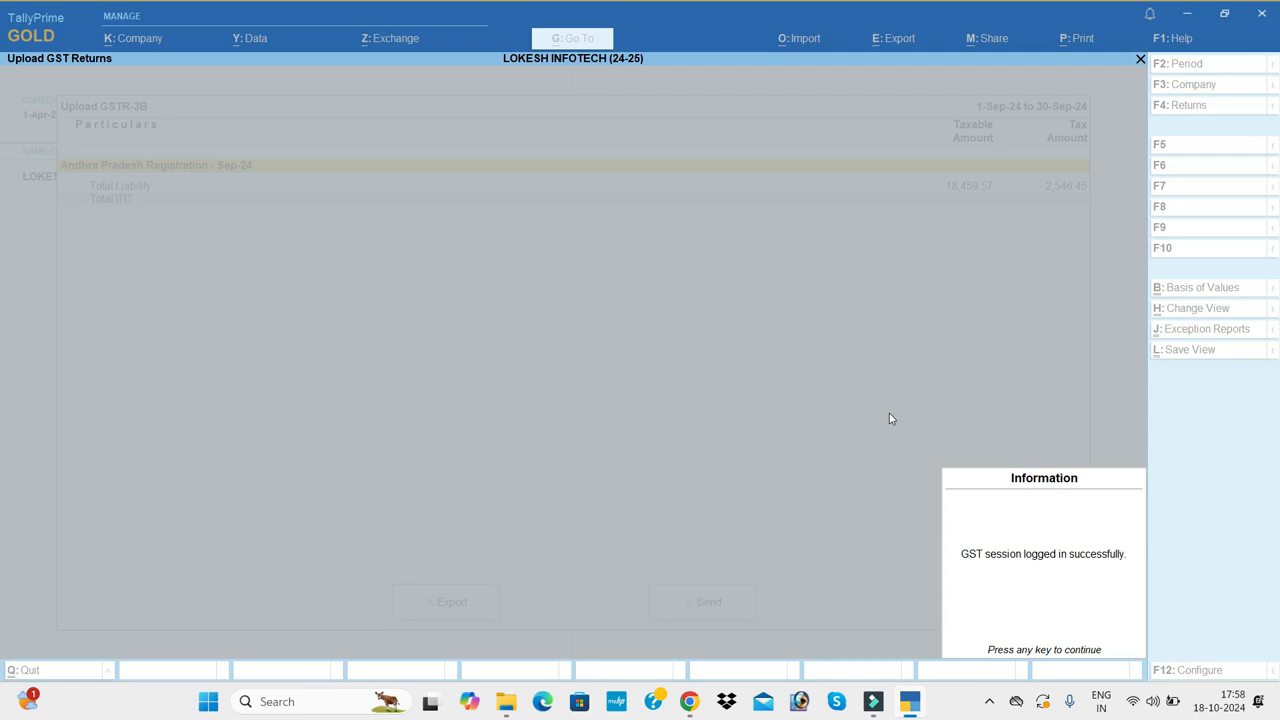
key("Return")
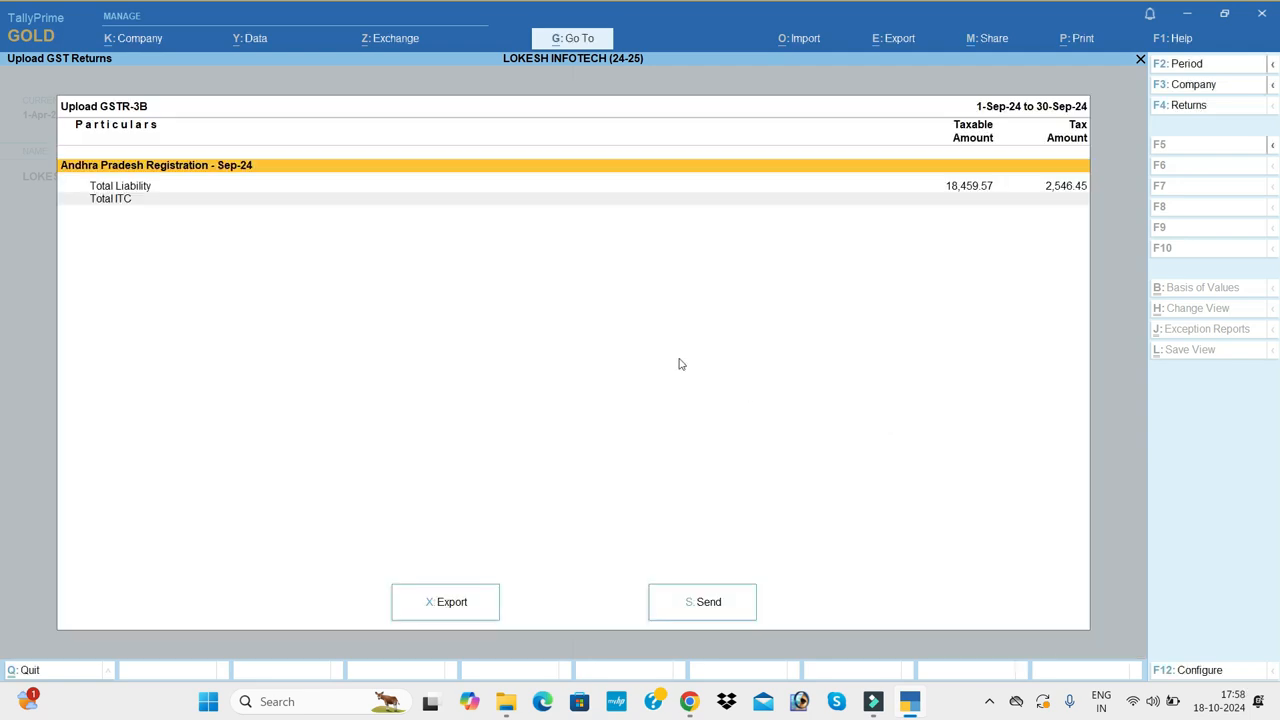
left_click(404, 46)
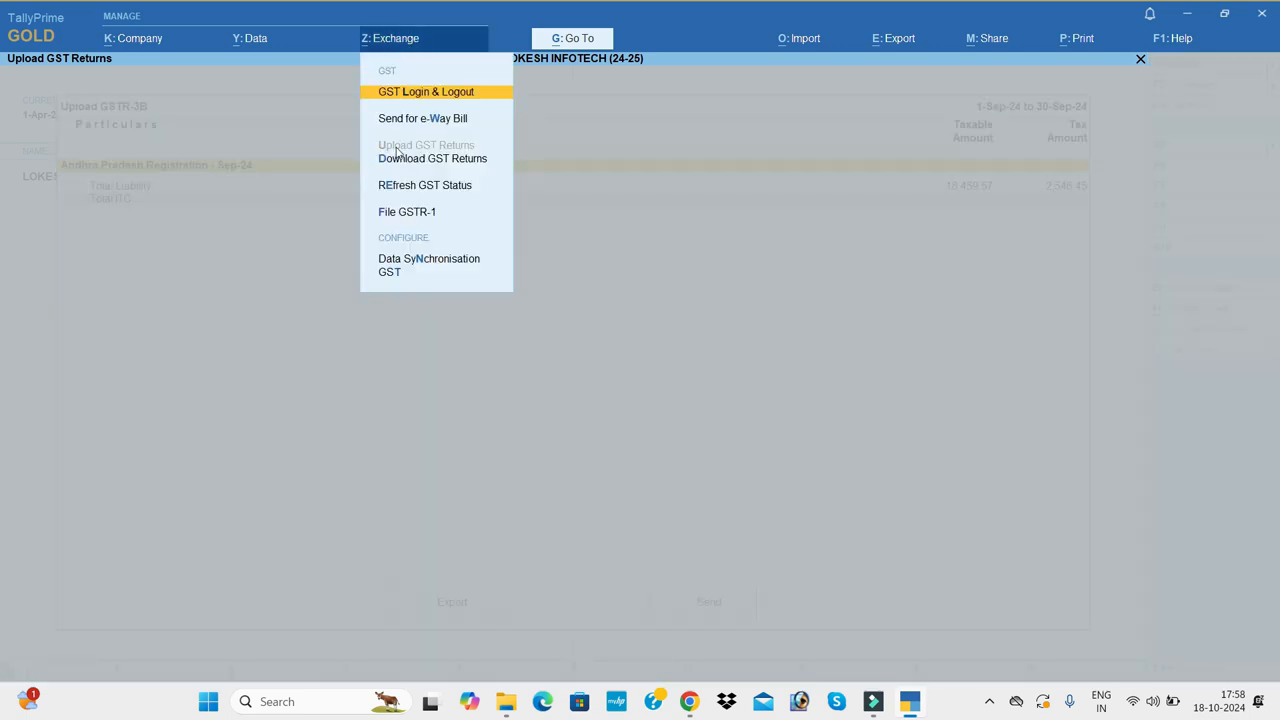
left_click(624, 181)
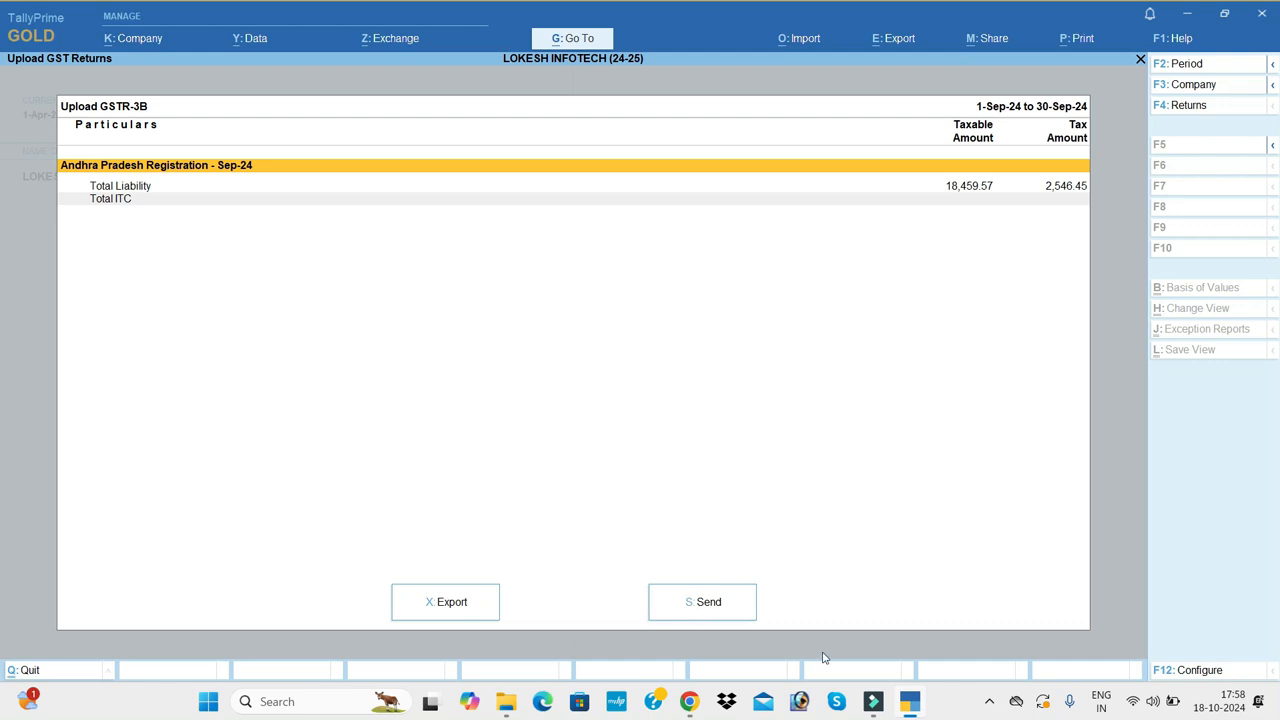
Step: Bring Chrome back to the front and switch to the GST portal tab
mouse_move(698, 710)
left_click(716, 642)
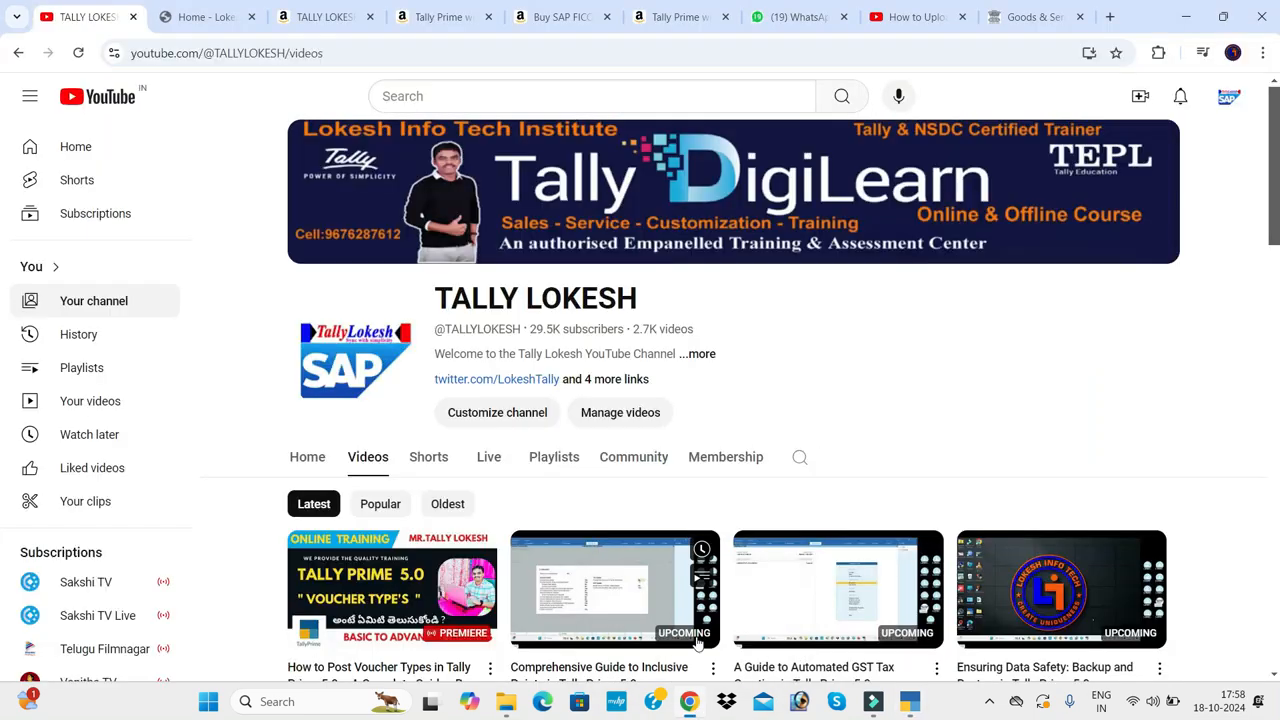
left_click(1028, 27)
mouse_move(757, 382)
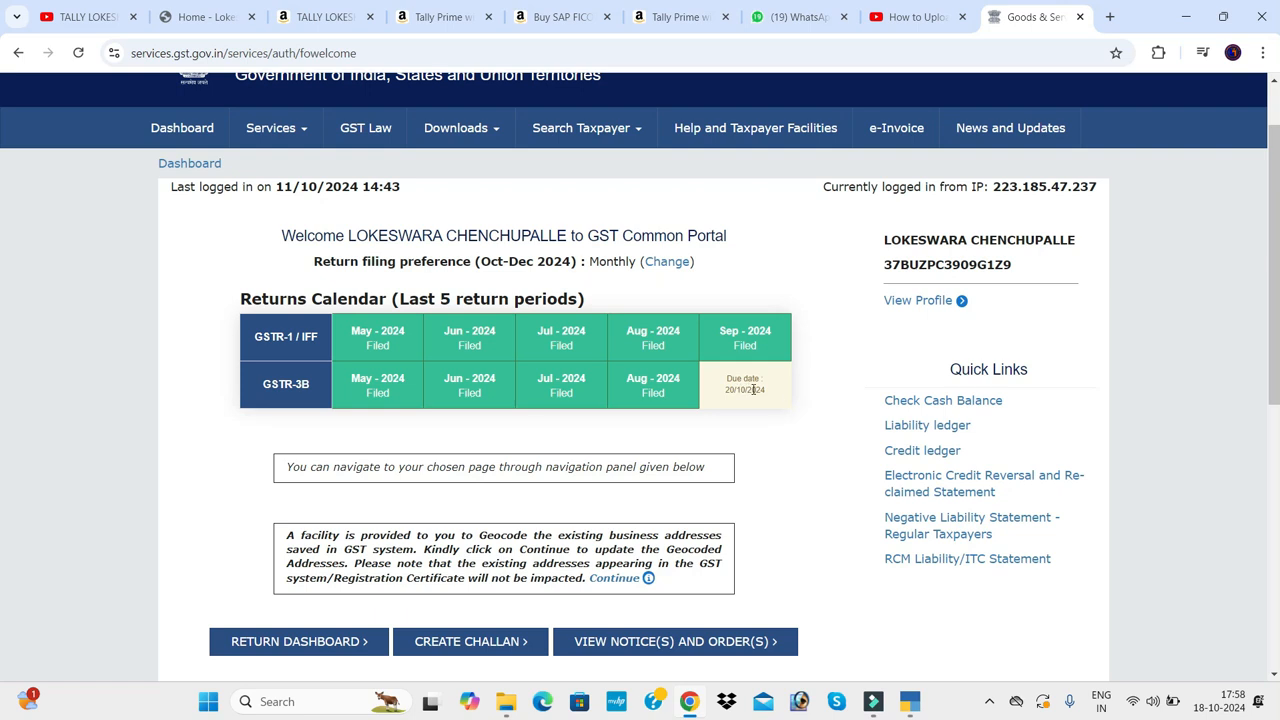
scroll(790, 396, "down", 1)
scroll(790, 396, "down", 2)
Step: On the Return Dashboard, search FY 2024-25, Quarter 2 (Jul - Sep), September returns
left_click(309, 398)
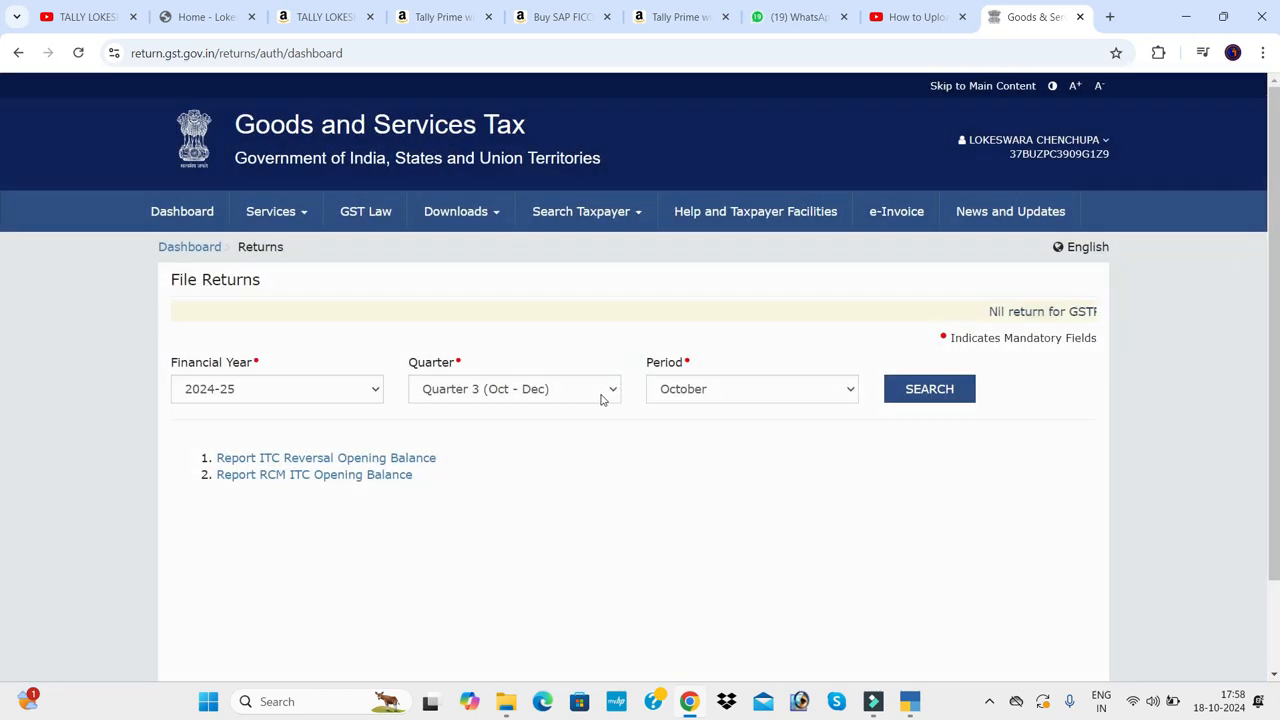
left_click(604, 392)
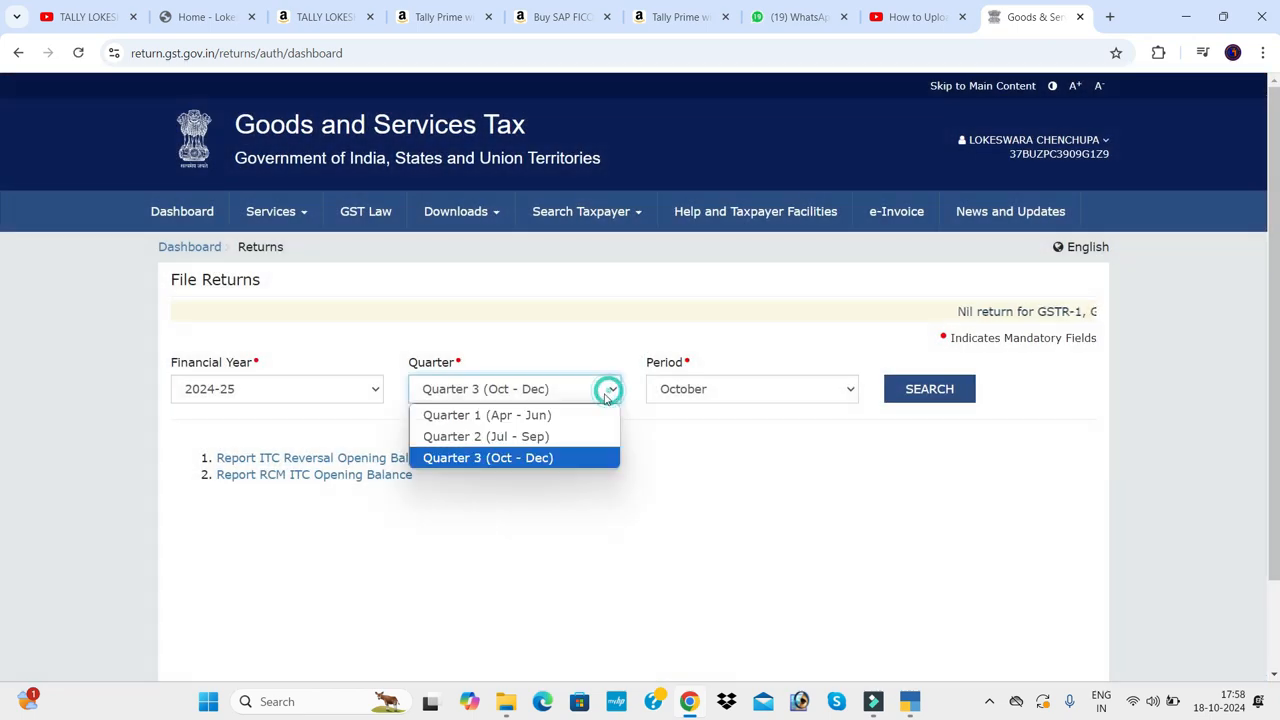
left_click(571, 438)
left_click(929, 389)
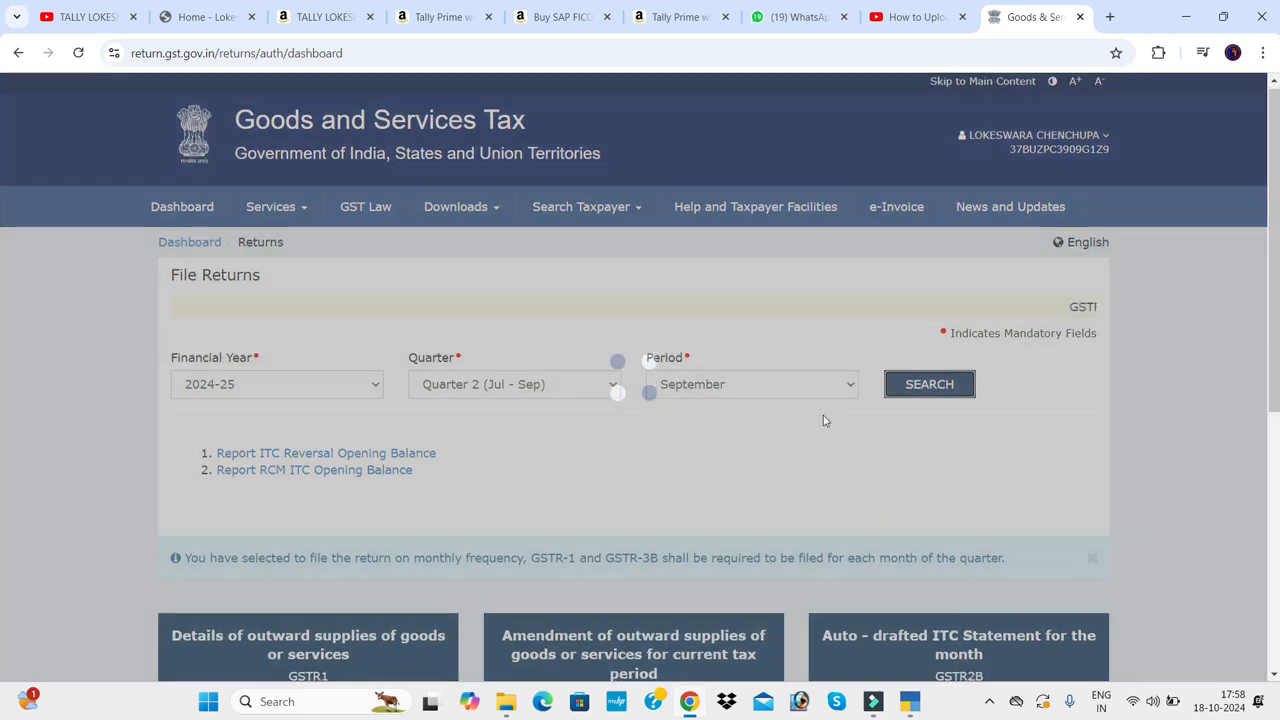
scroll(818, 418, "down", 5)
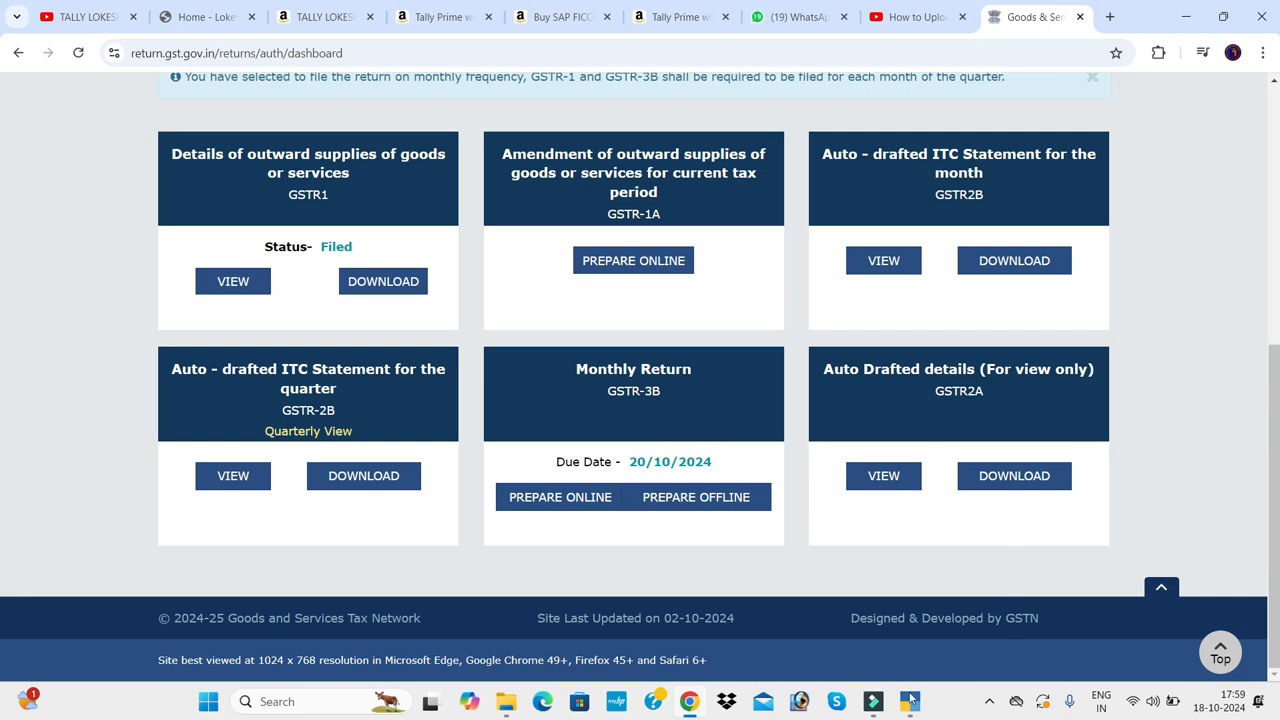
Step: Send the Sep-24 GSTR-3B data to the portal, confirm Yes, and return to Gateway of Tally
mouse_move(911, 702)
left_click(897, 636)
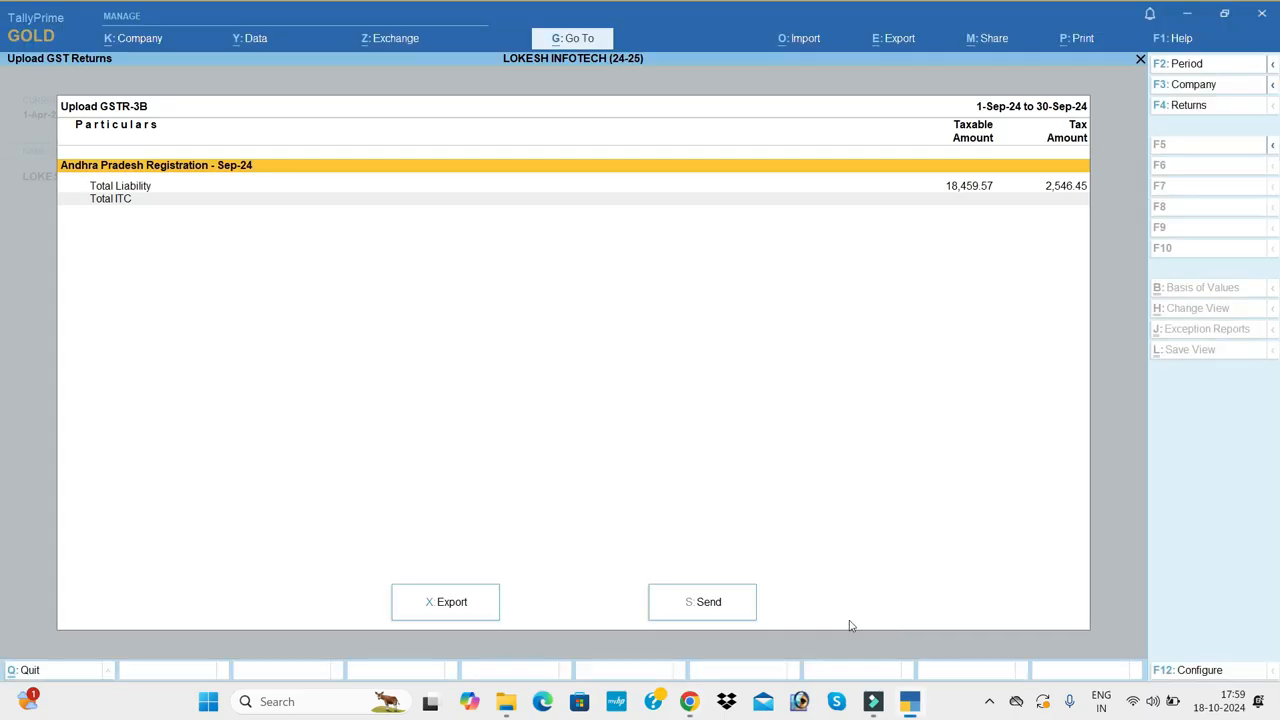
left_click(723, 608)
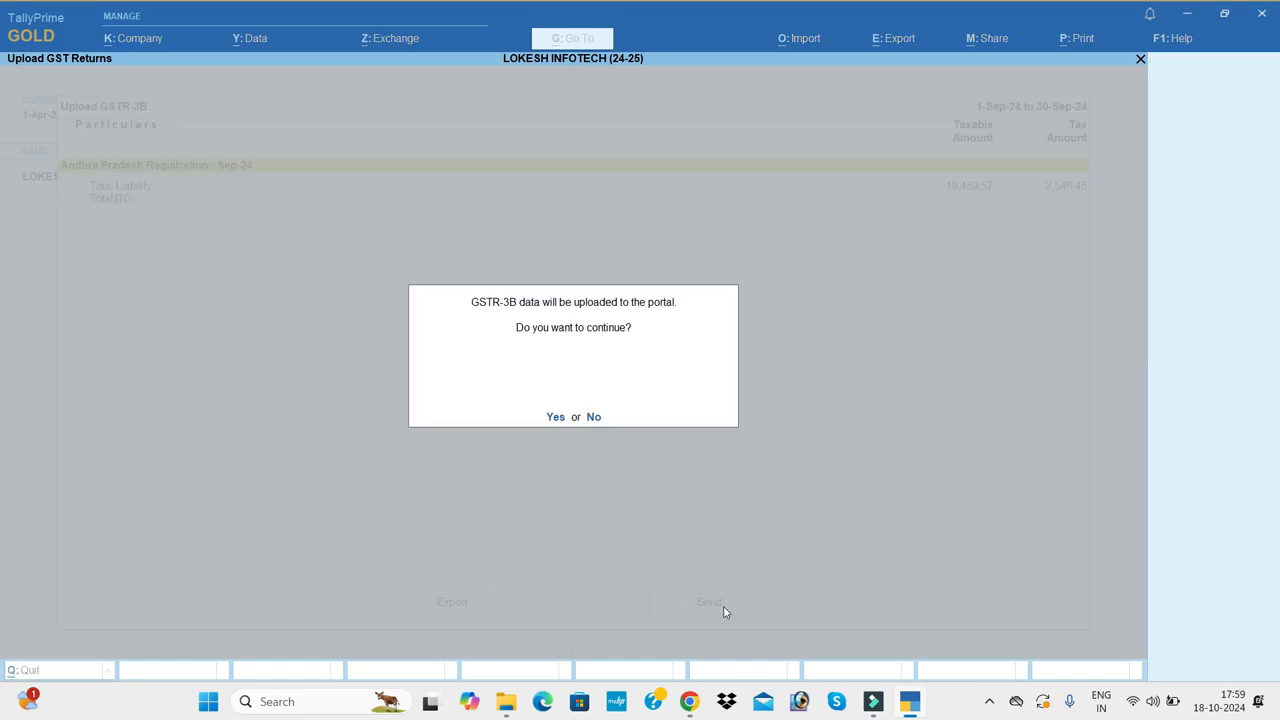
left_click(555, 419)
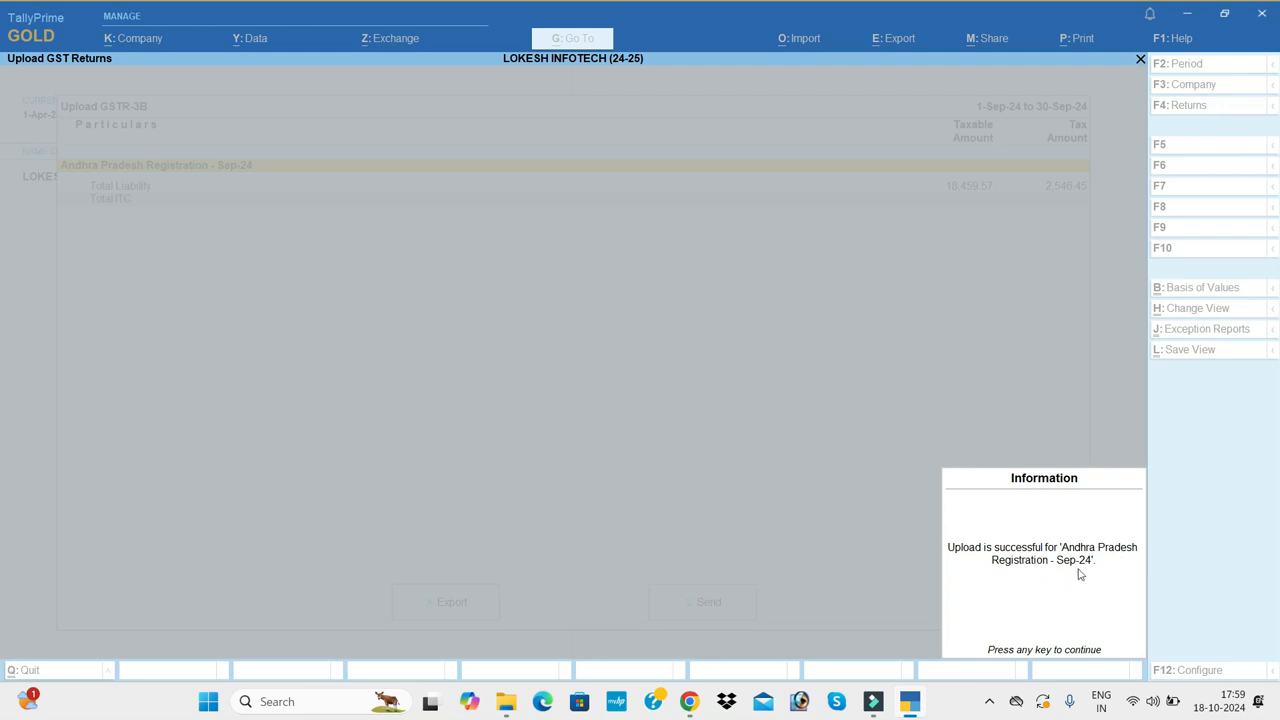
left_click(1084, 573)
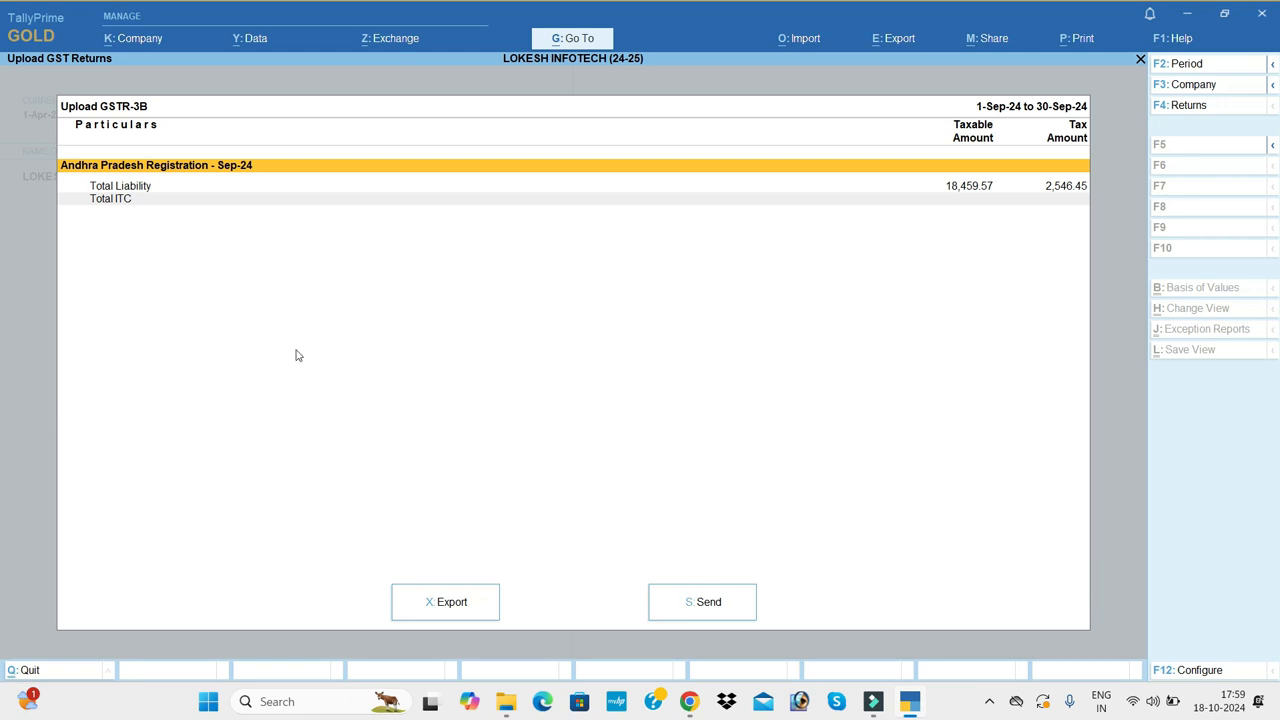
key("Escape")
key("Escape")
key("Escape")
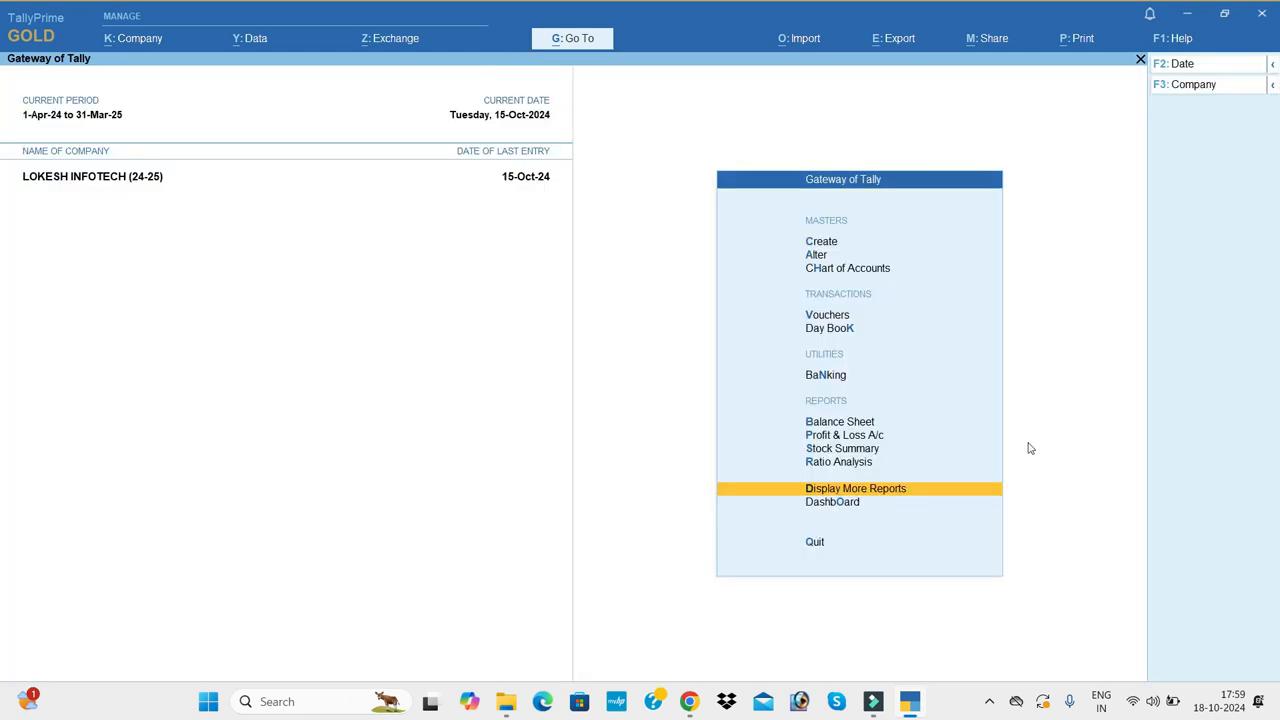
key("Return")
key("Down")
key("Down")
key("Down")
key("Down")
key("Down")
key("Down")
key("Down")
key("Down")
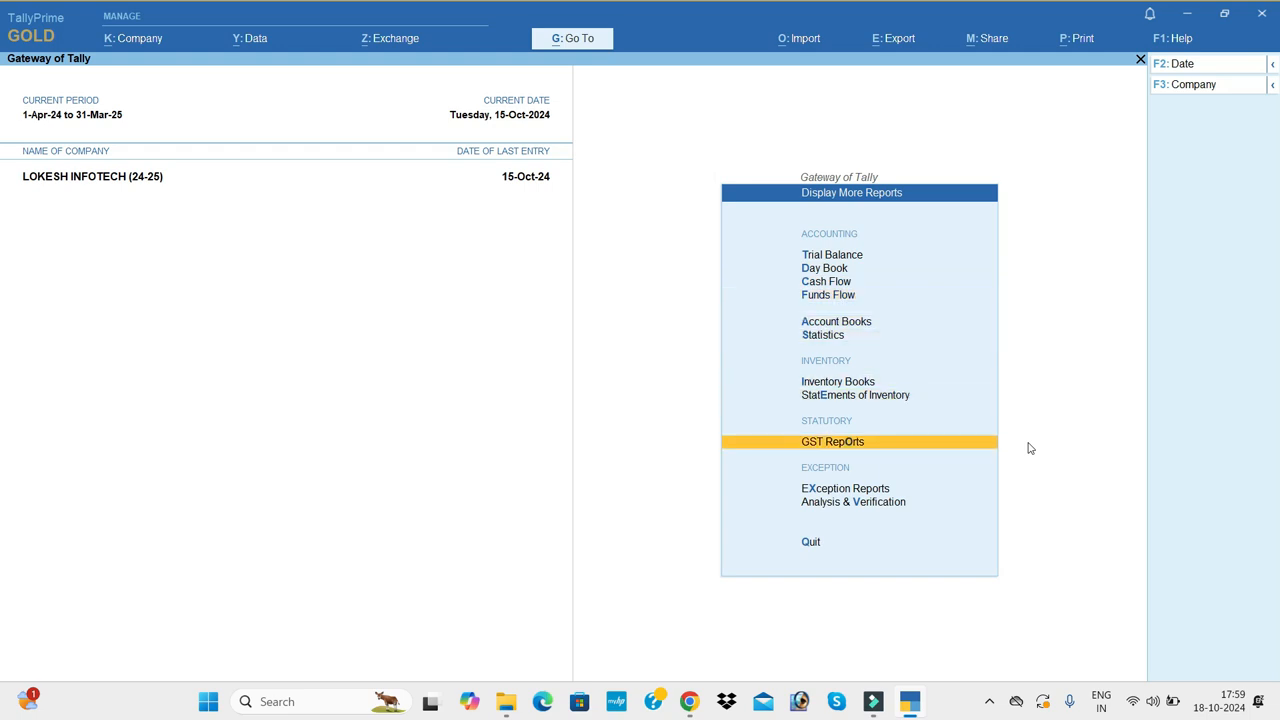
key("Return")
key("Down")
key("Down")
key("Return")
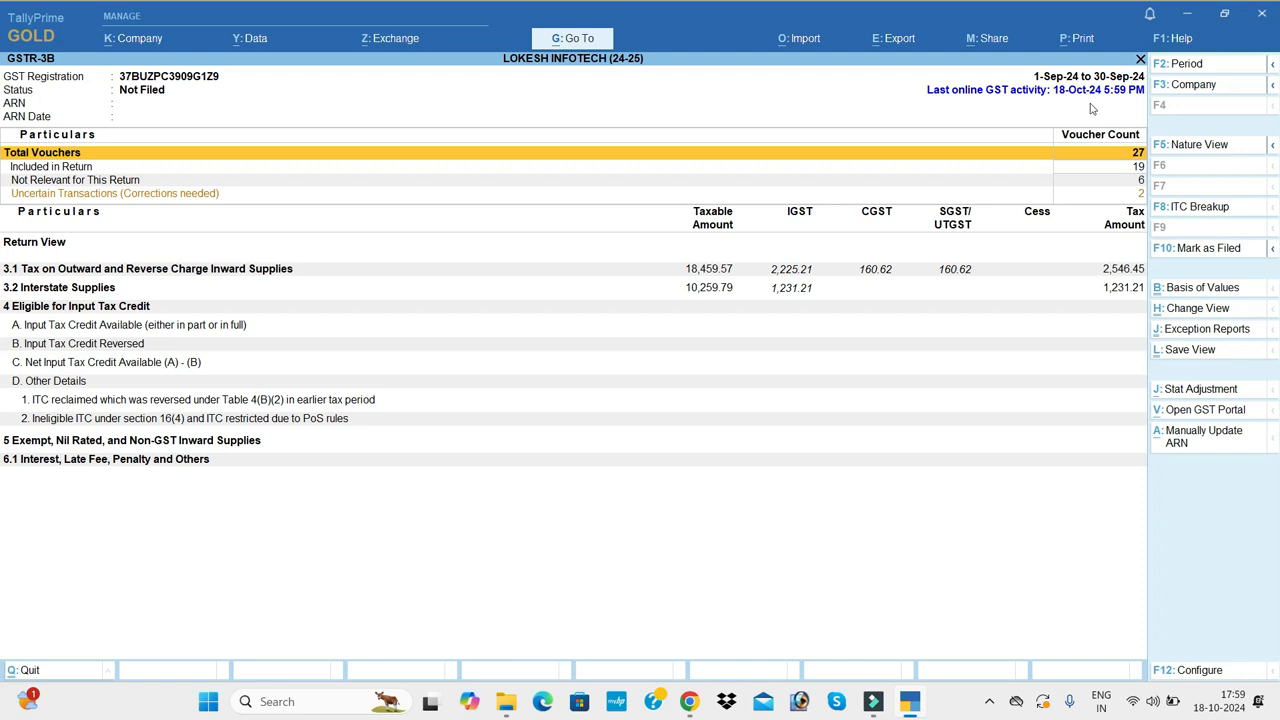
left_click(1186, 64)
type("1")
key("Return")
type("30-9")
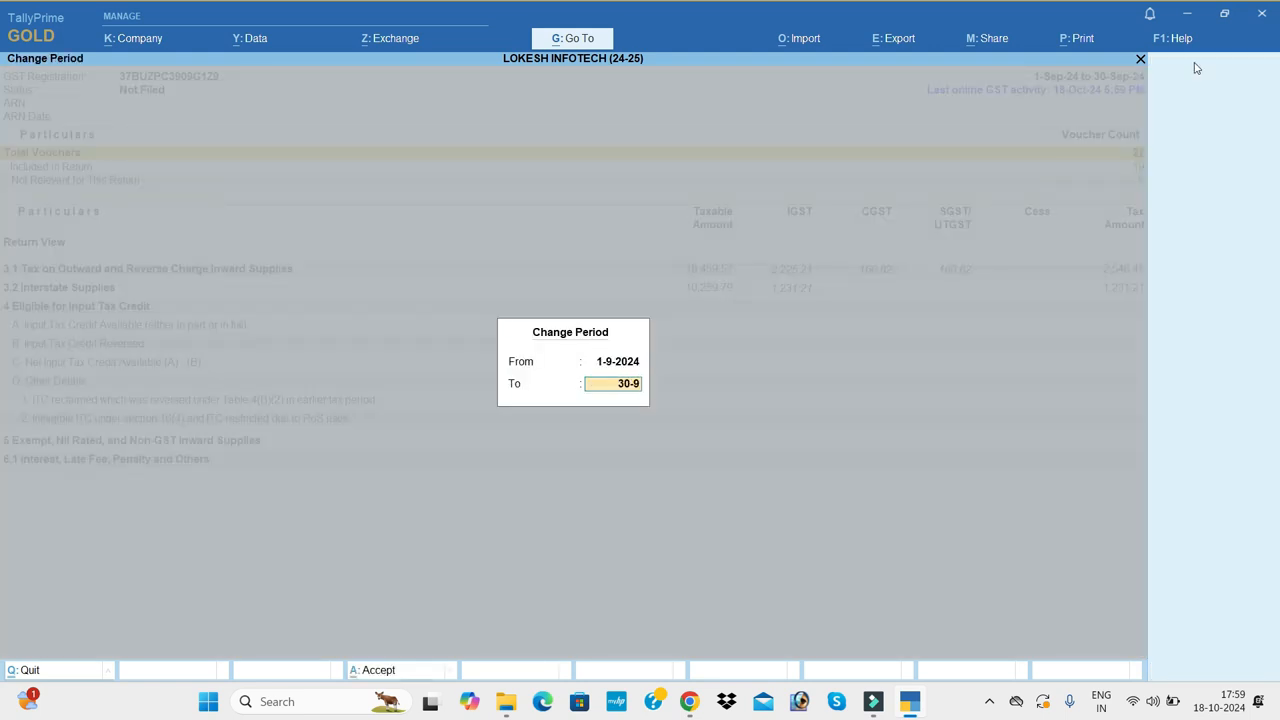
key("Return")
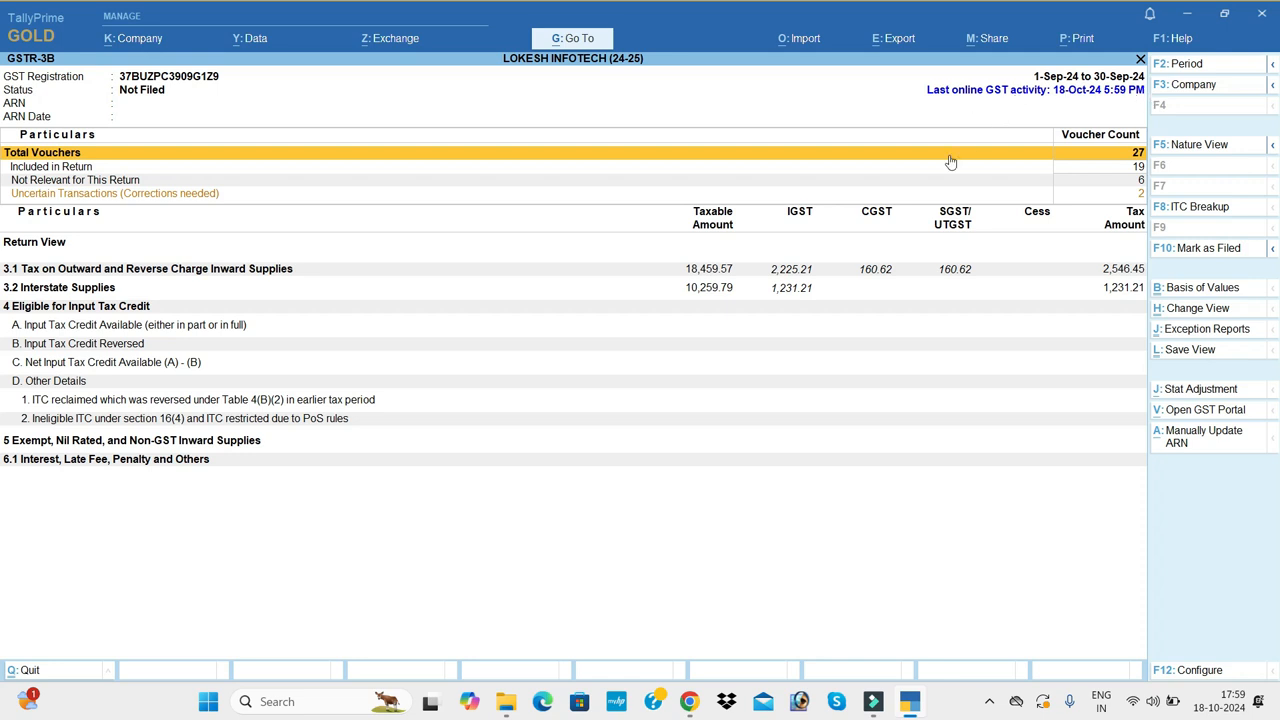
key("Escape")
key("Escape")
key("Escape")
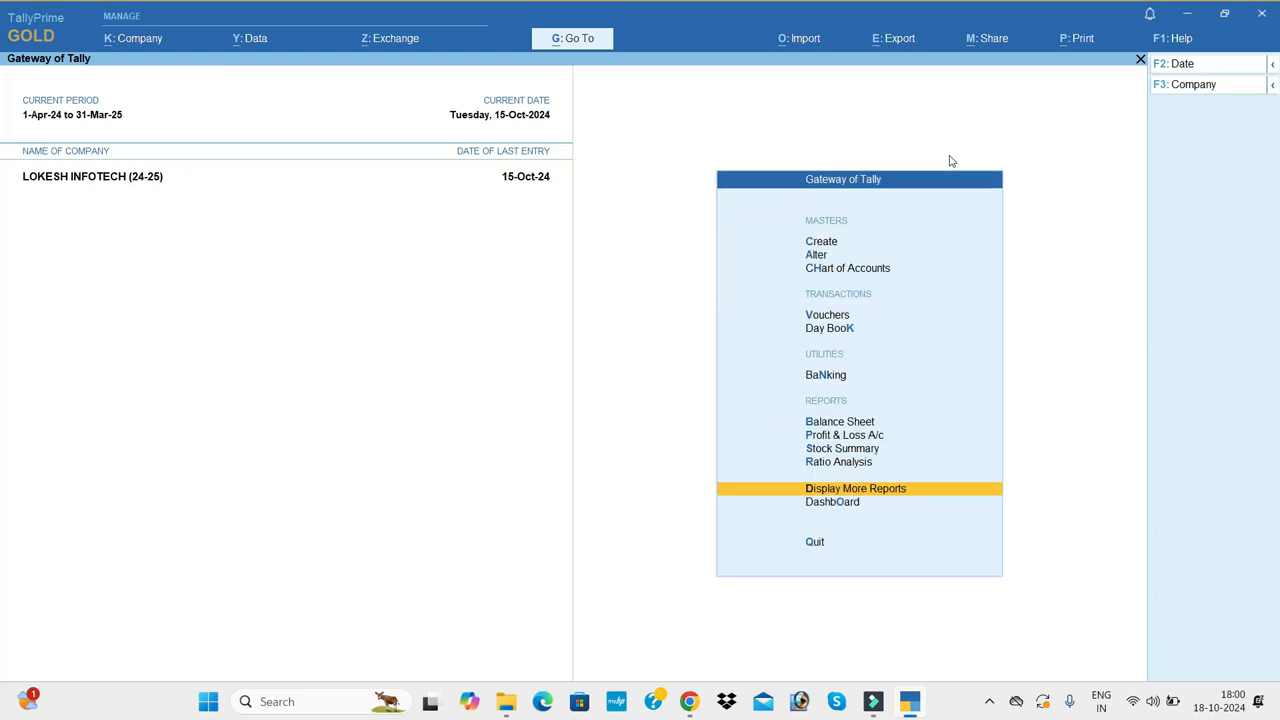
left_click(1188, 42)
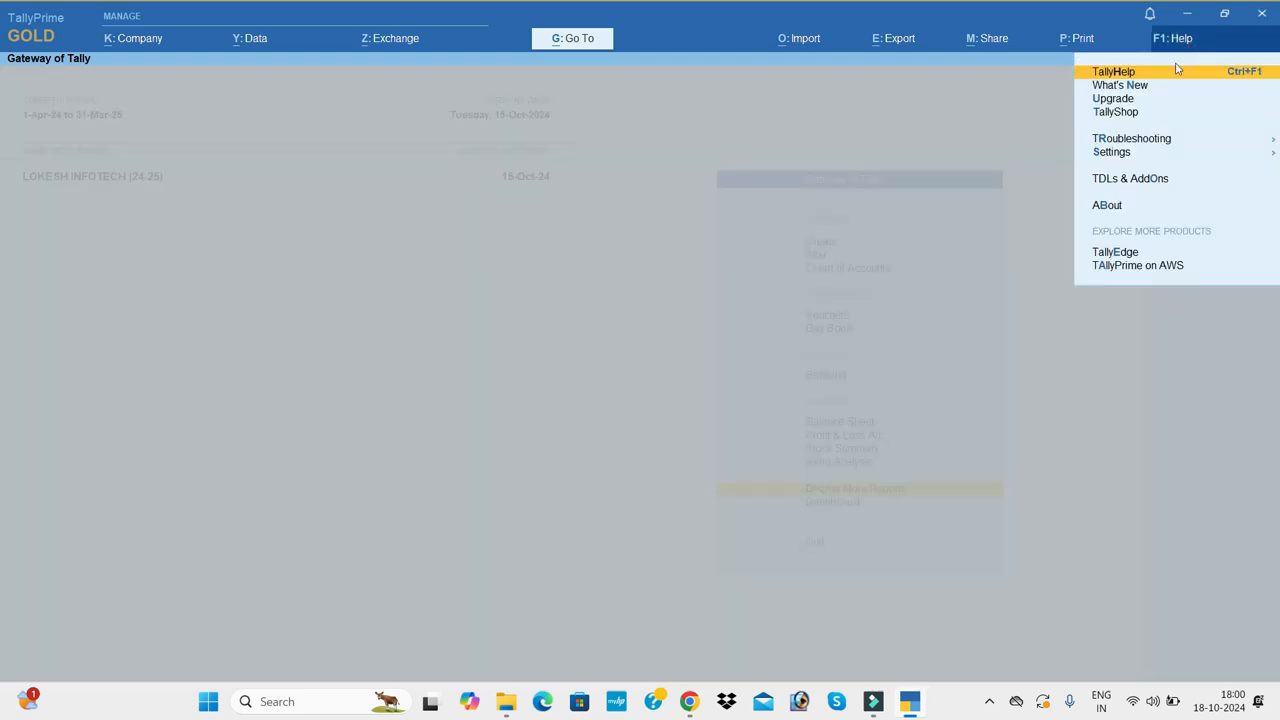
left_click(1124, 141)
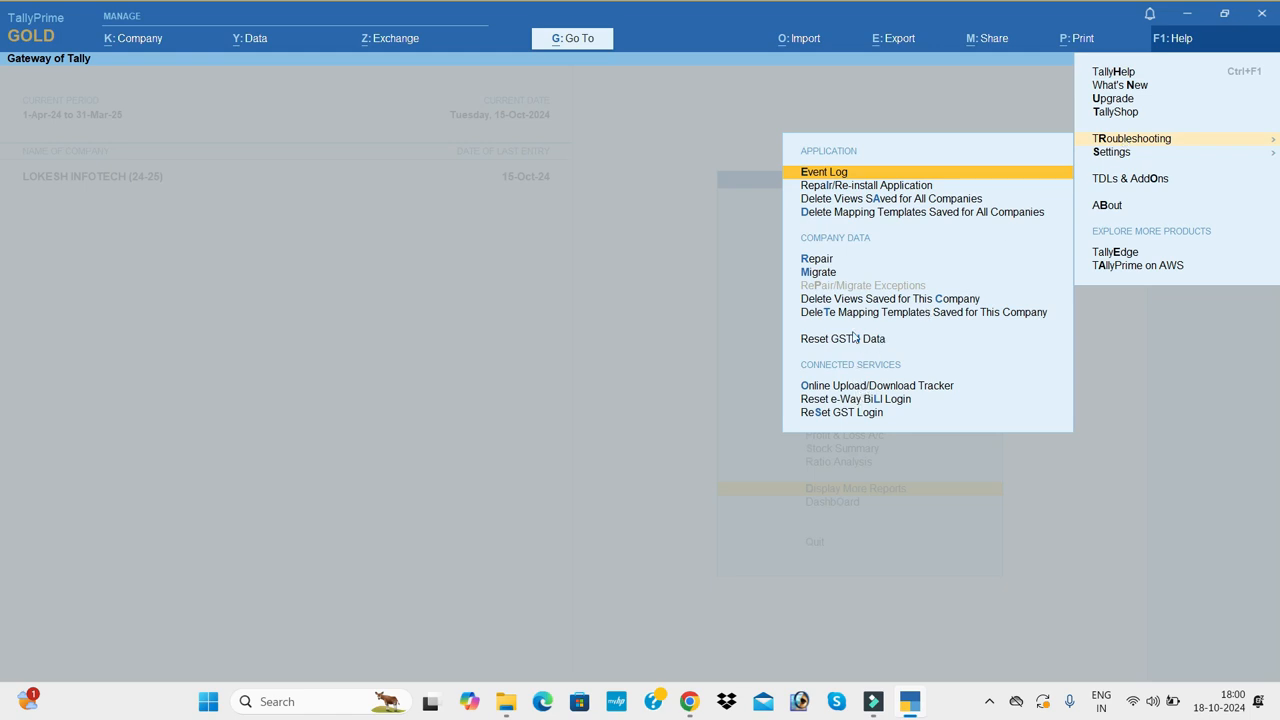
left_click(897, 386)
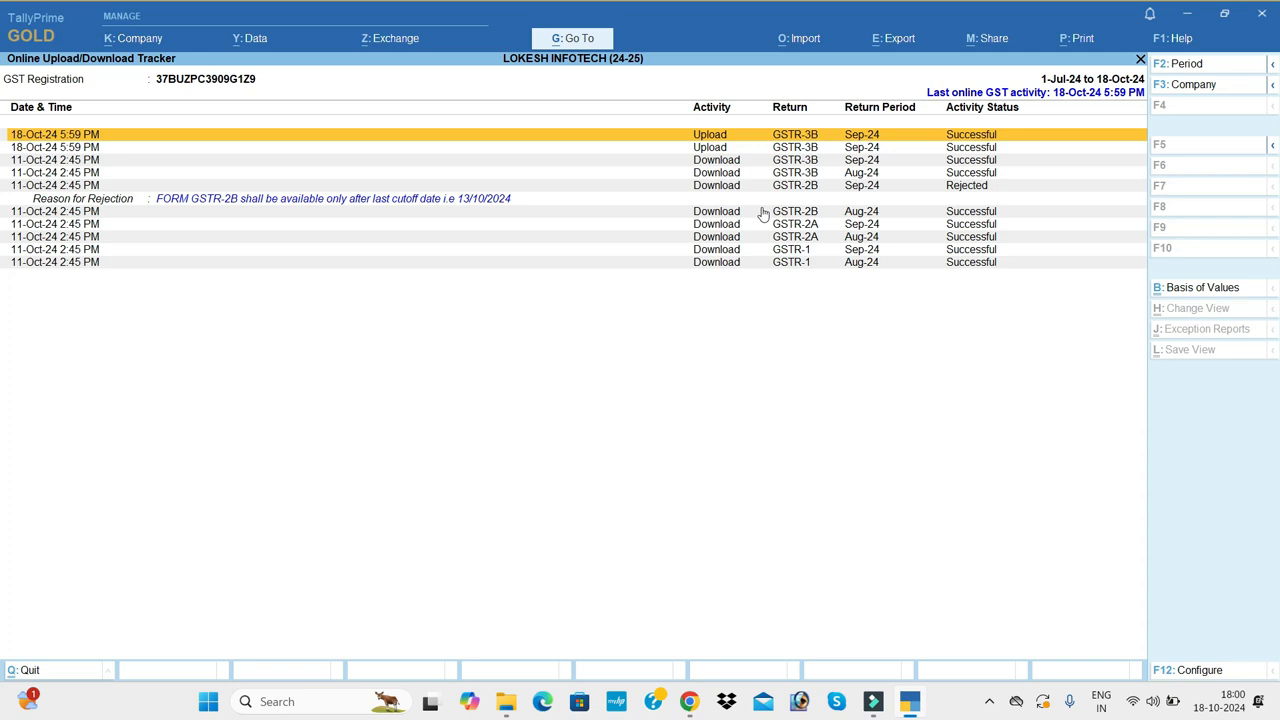
key("Escape")
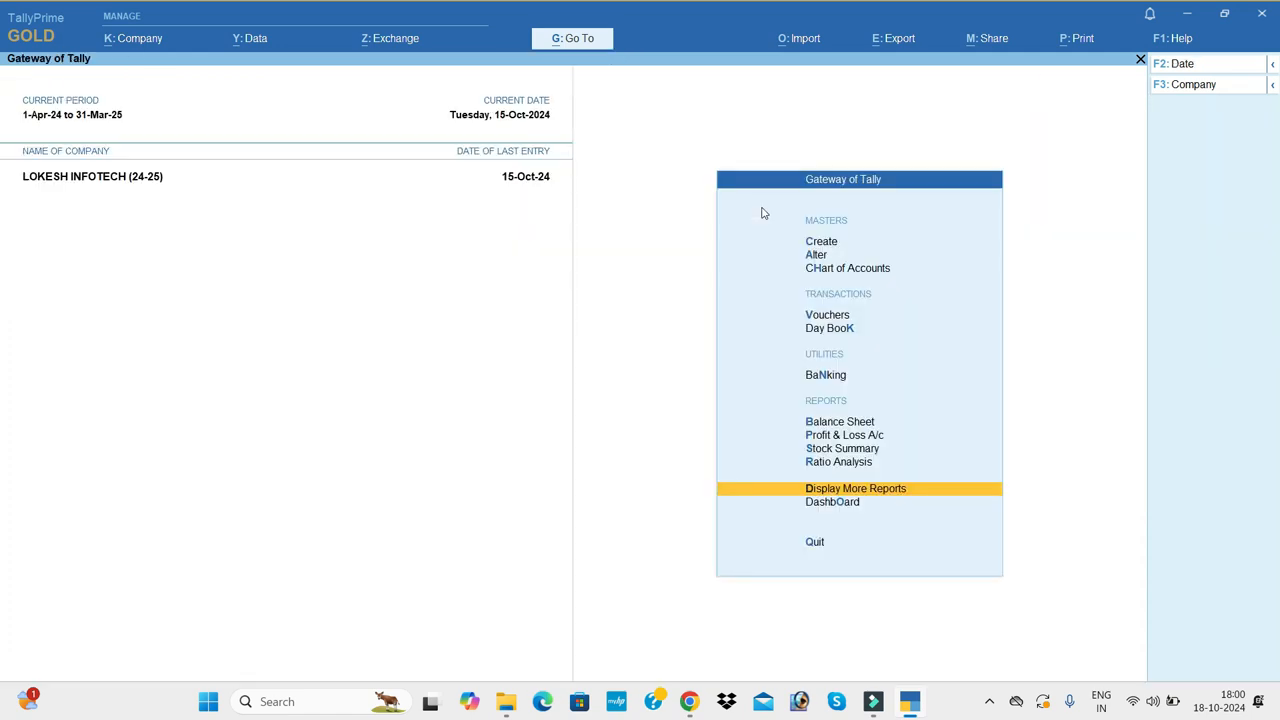
Step: Reopen Upload GSTR-3B for 1-Sep-24 to 30-Sep-24 via Exchange > Upload GST Returns
left_click(402, 48)
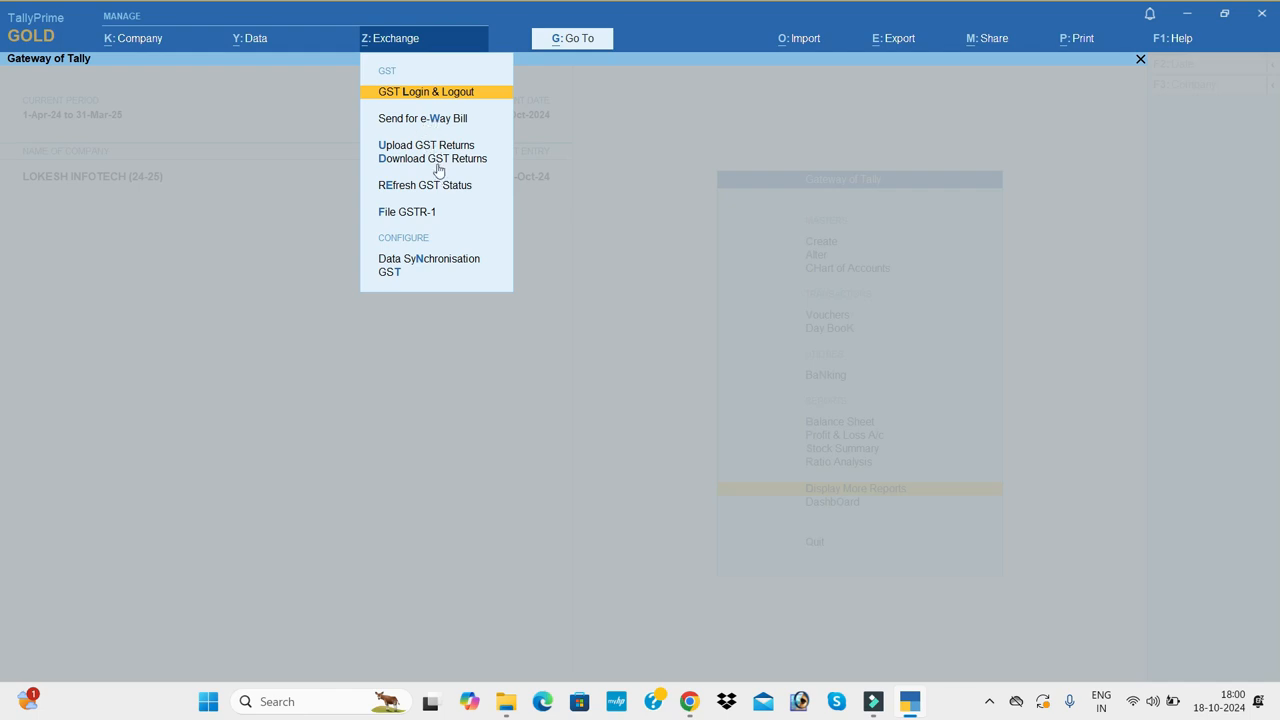
left_click(440, 148)
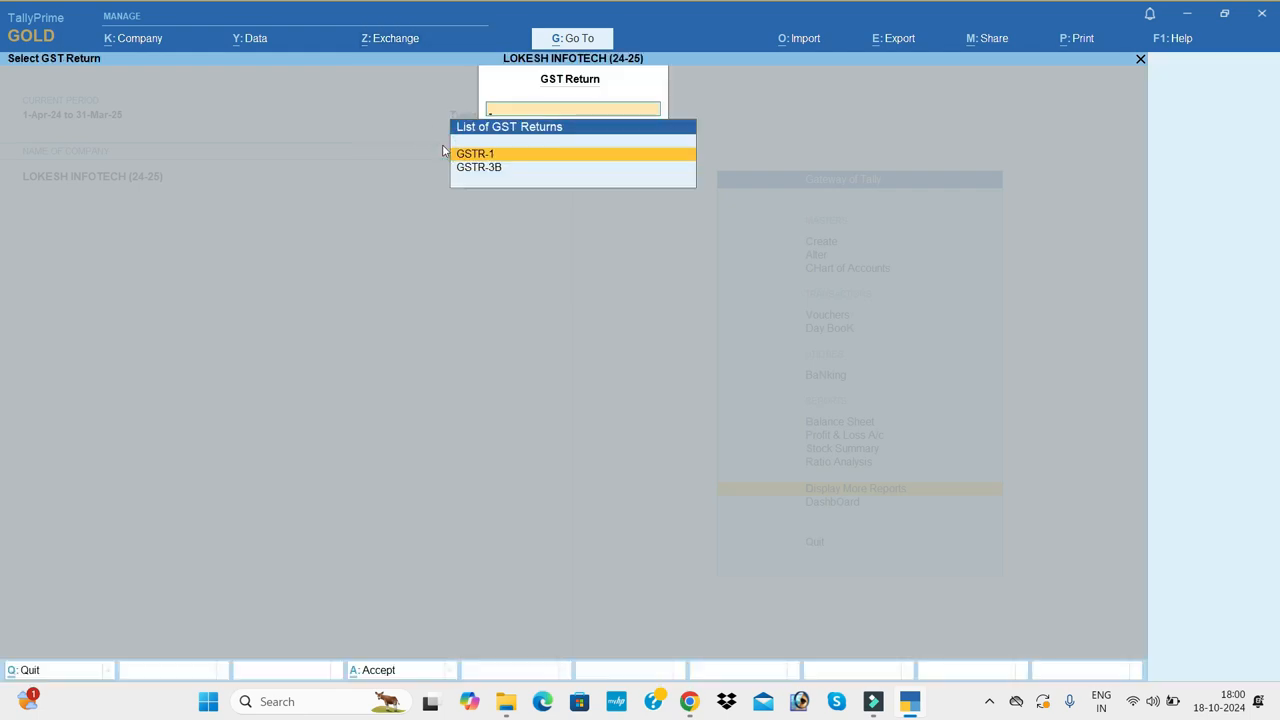
key("Down")
key("Return")
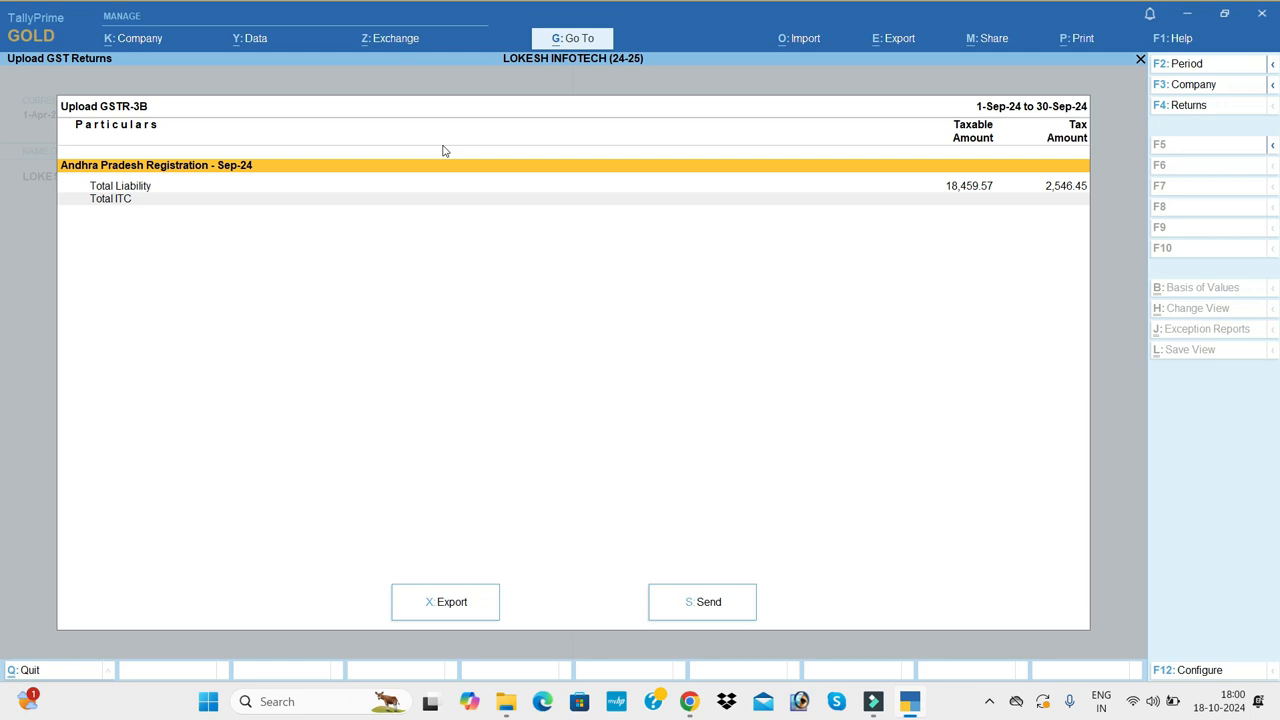